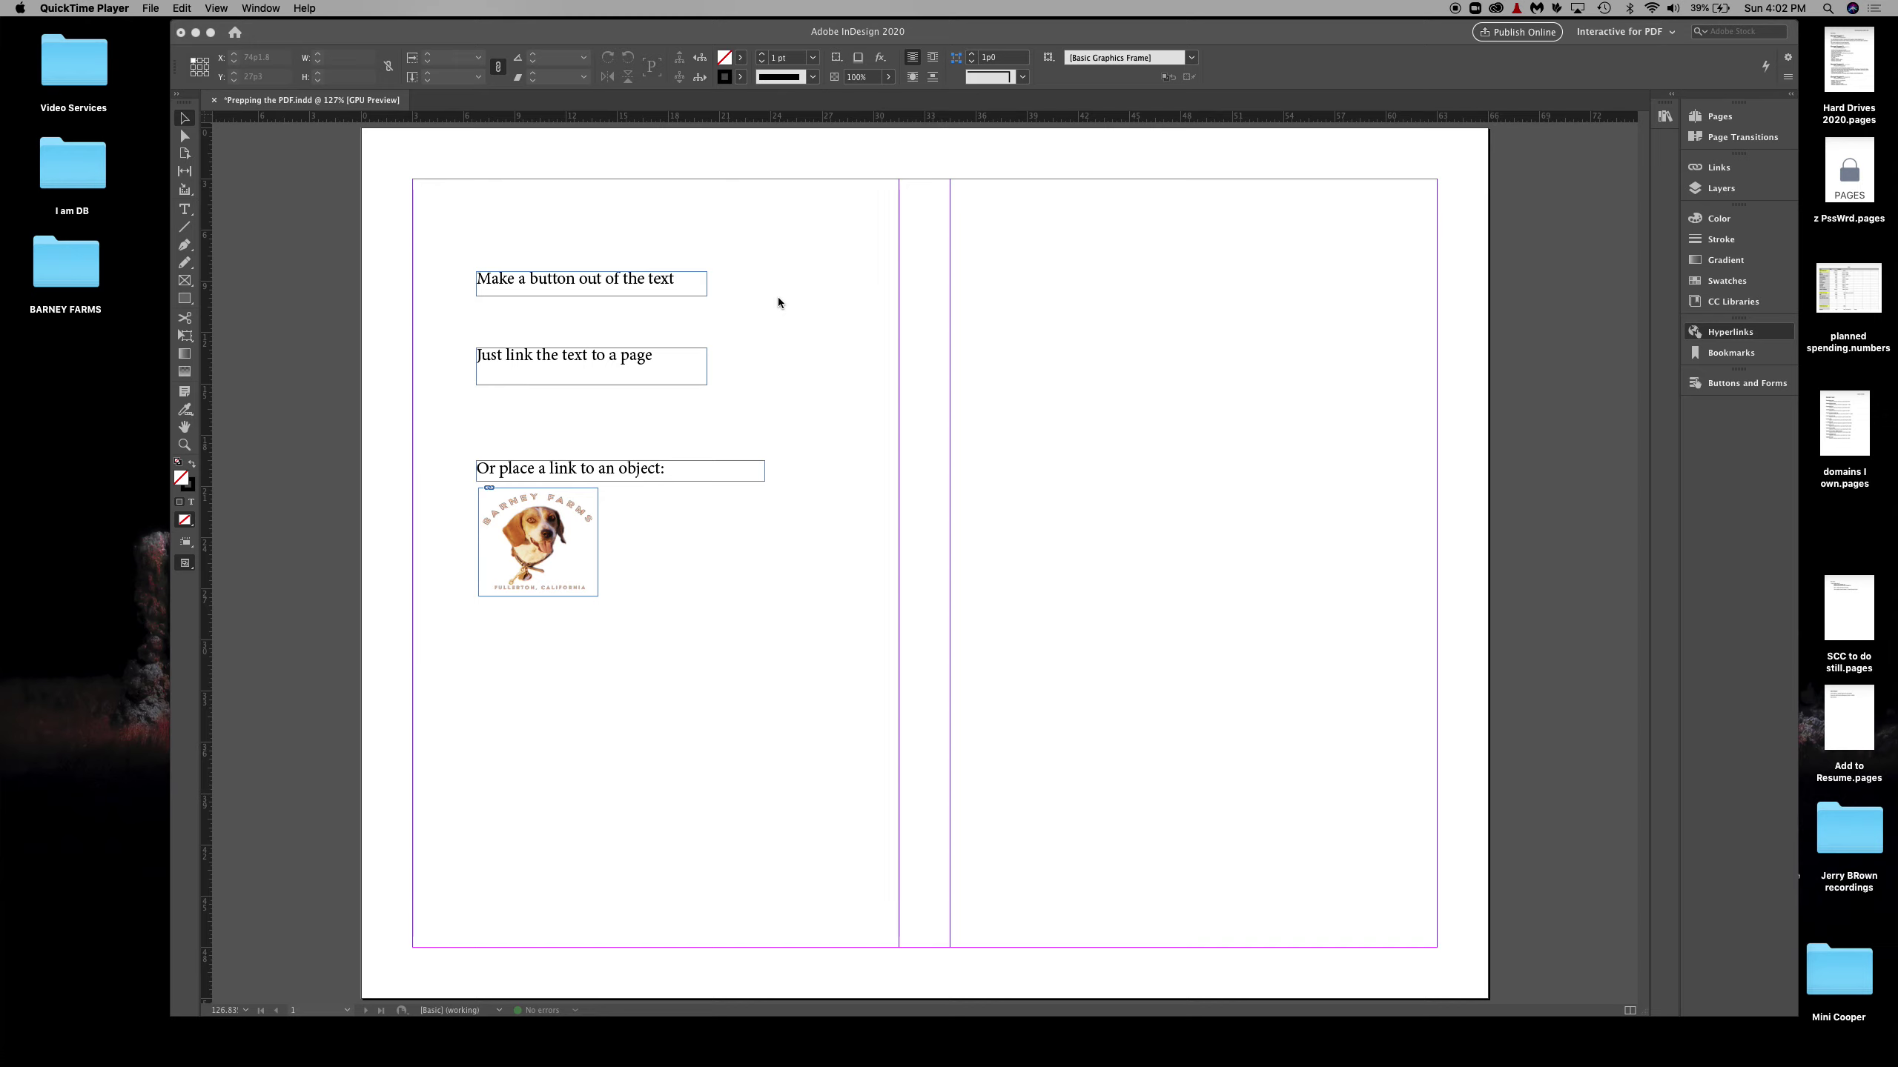
# Step: Bring the InDesign layout to the front with the empty Hyperlinks panel showing
pyautogui.click(639, 284)
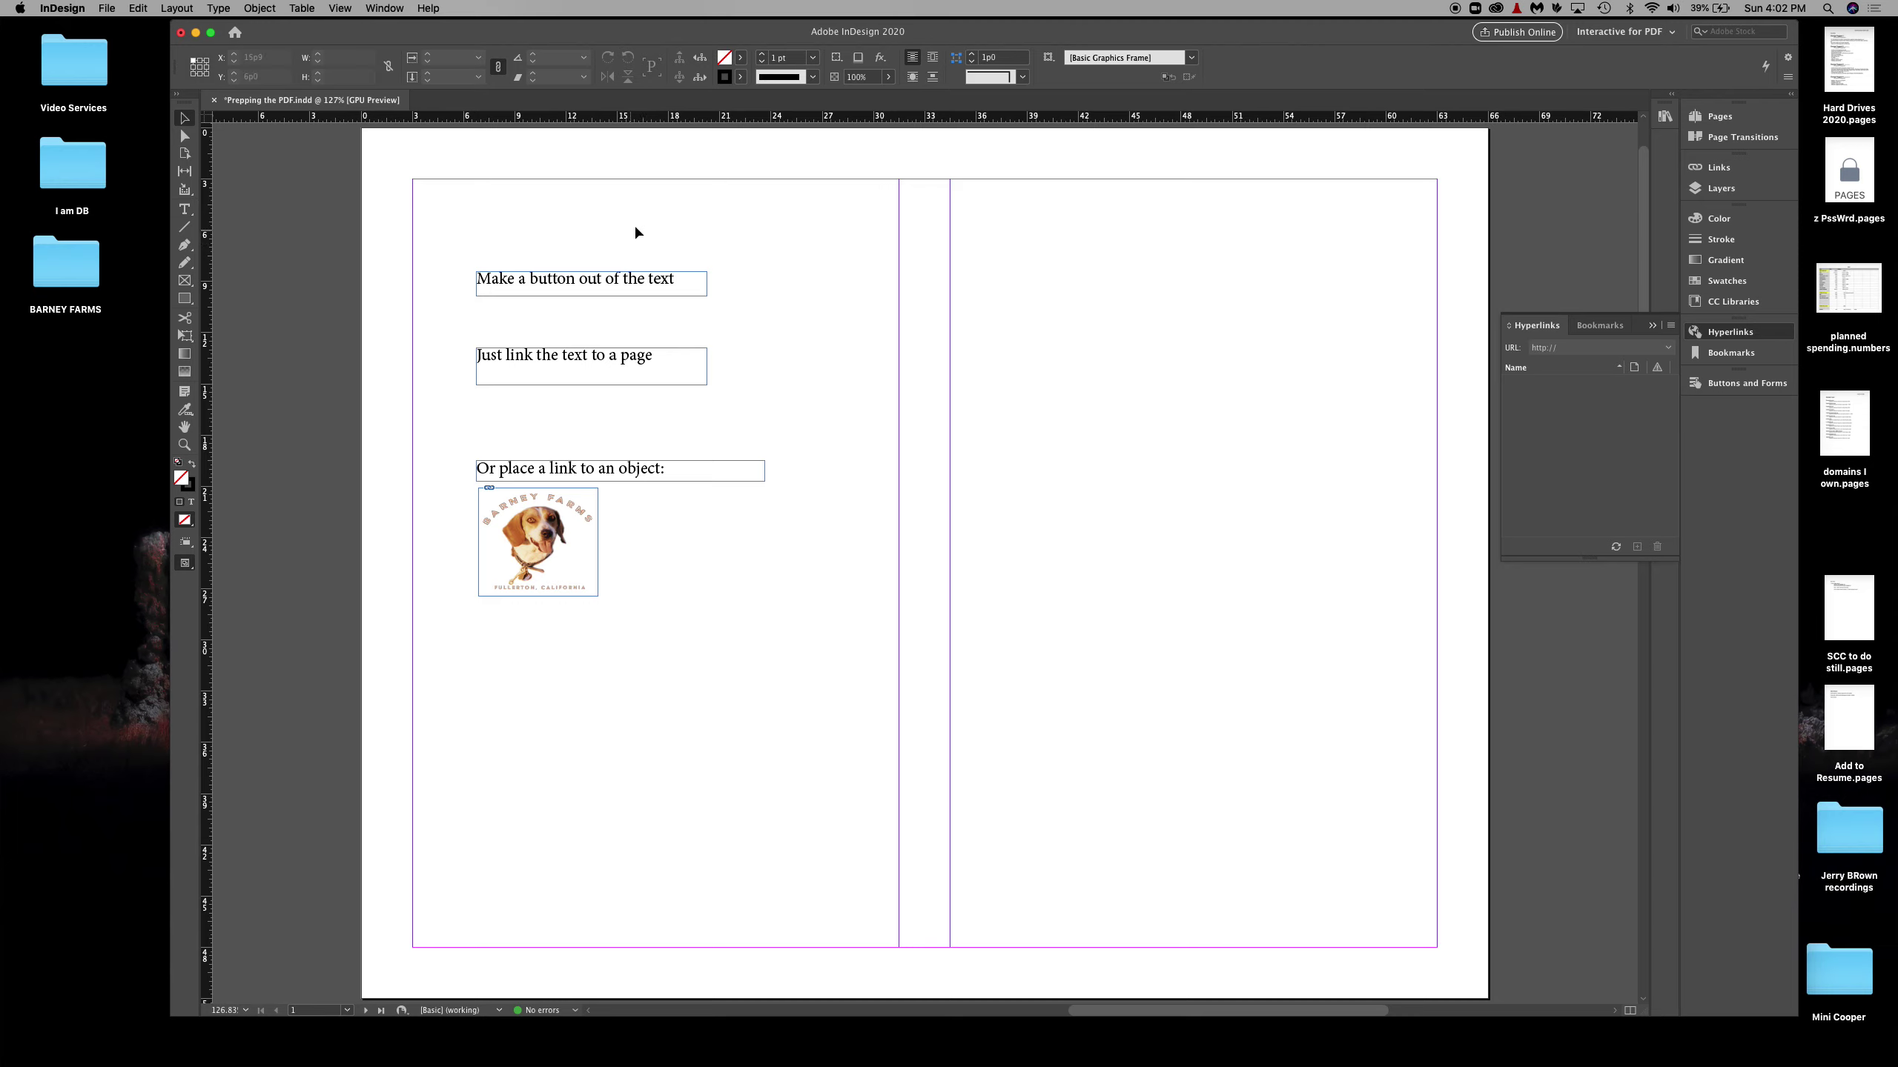
# Step: Select the 'Make a button out of the text' frame and create a new Page hyperlink targeting page 3
pyautogui.click(635, 283)
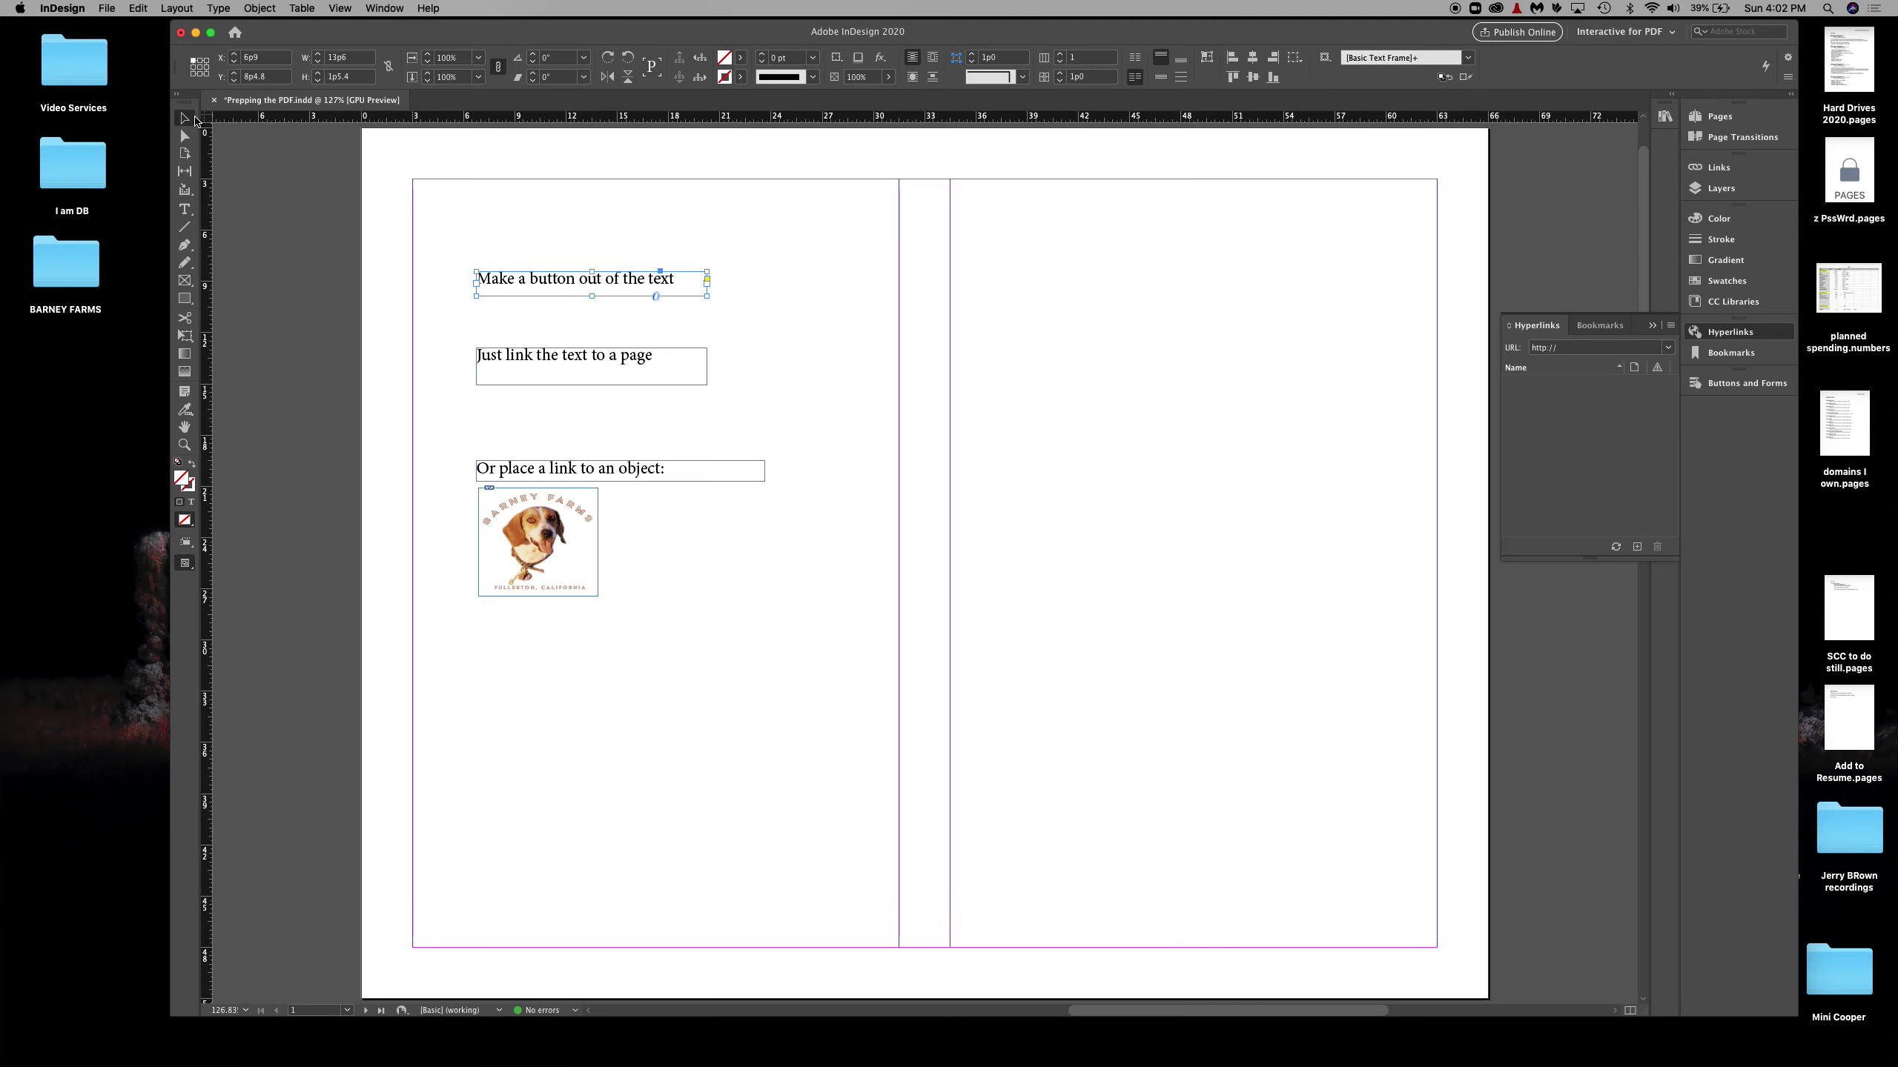
pyautogui.click(195, 118)
pyautogui.click(217, 8)
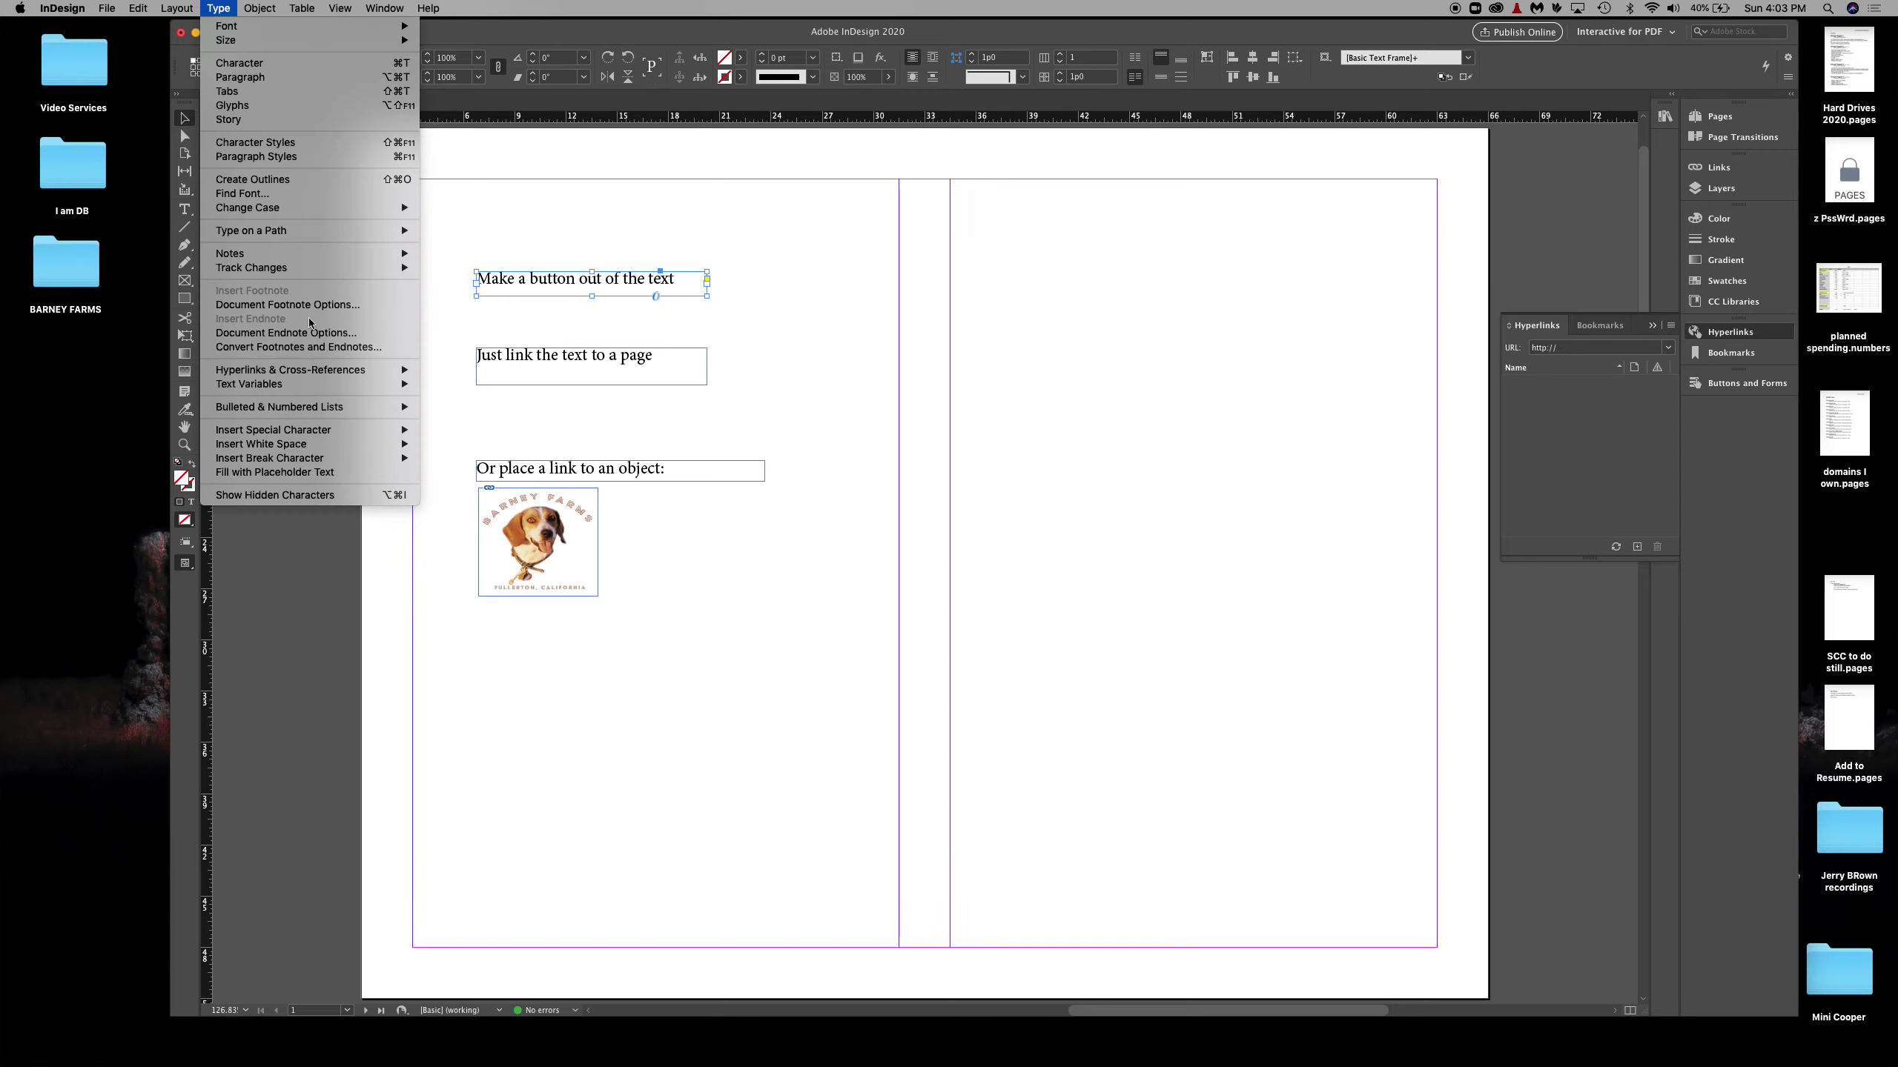
pyautogui.moveTo(321, 377)
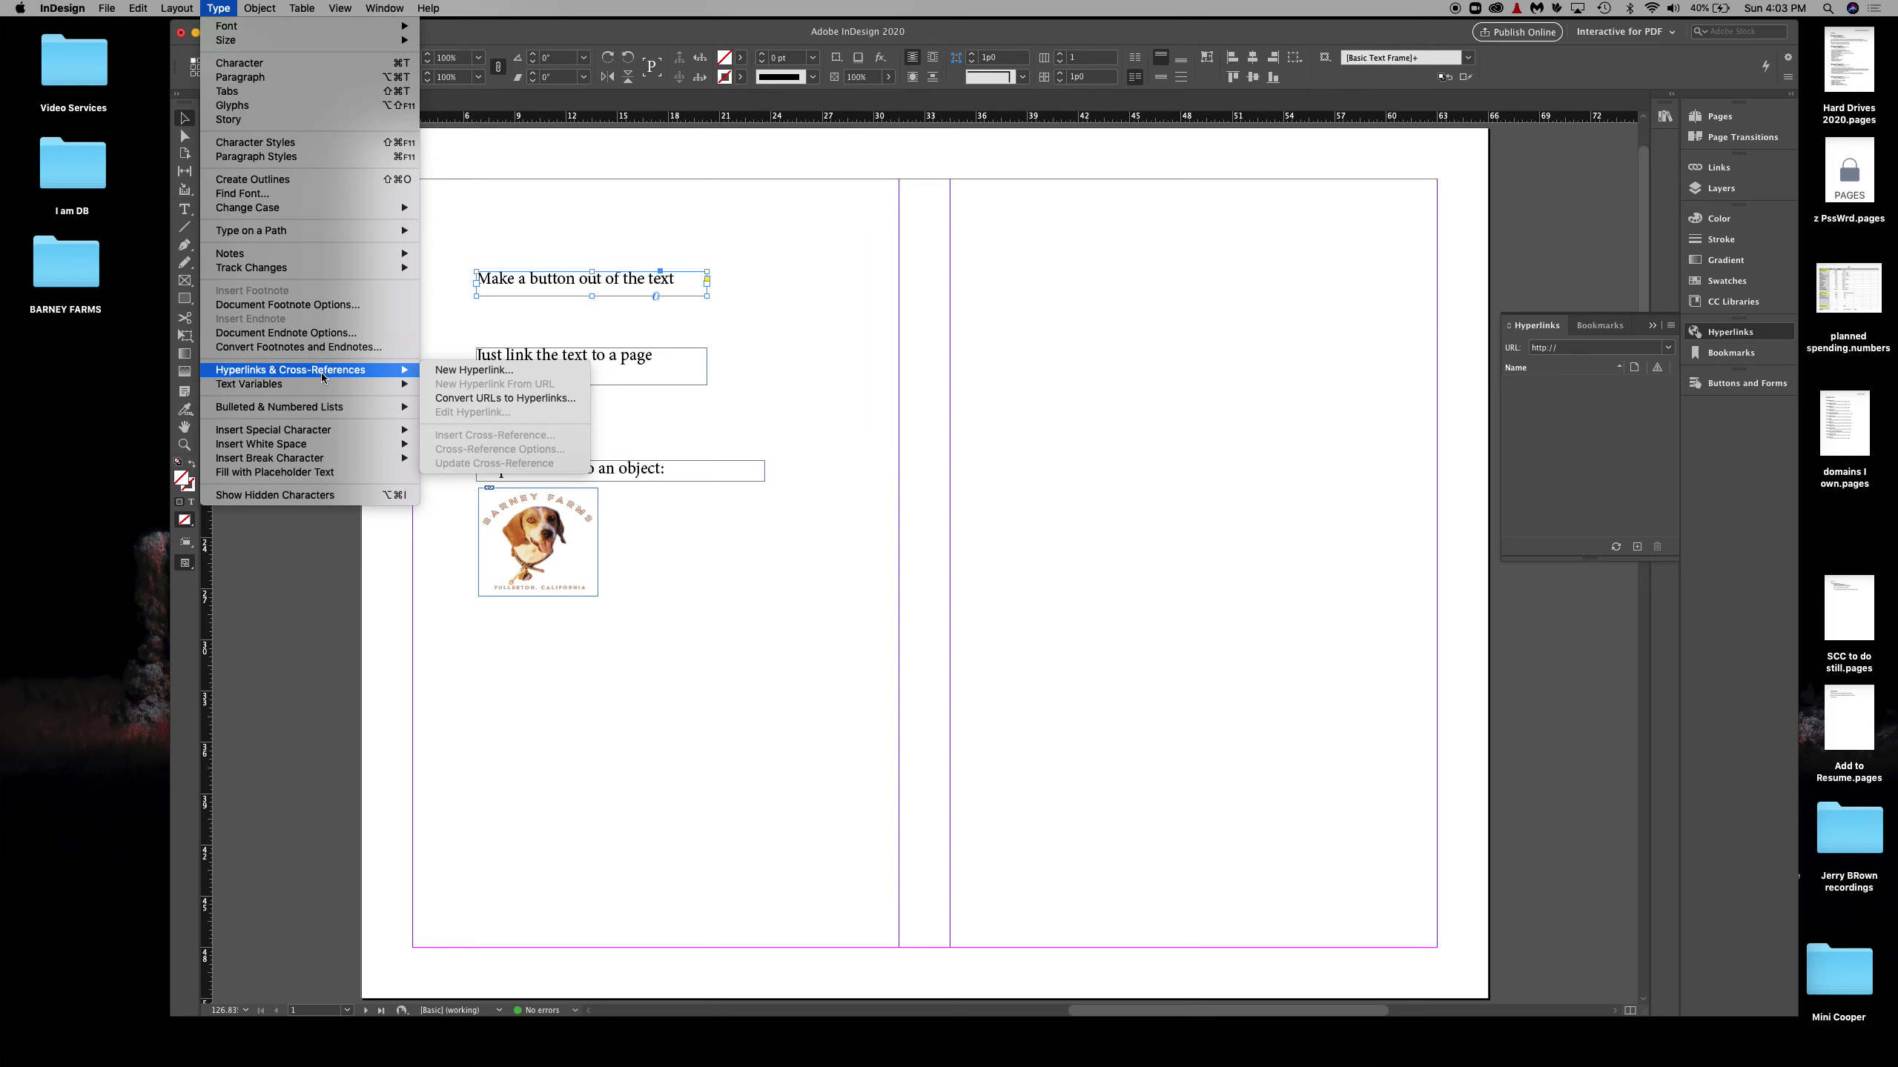
pyautogui.click(472, 369)
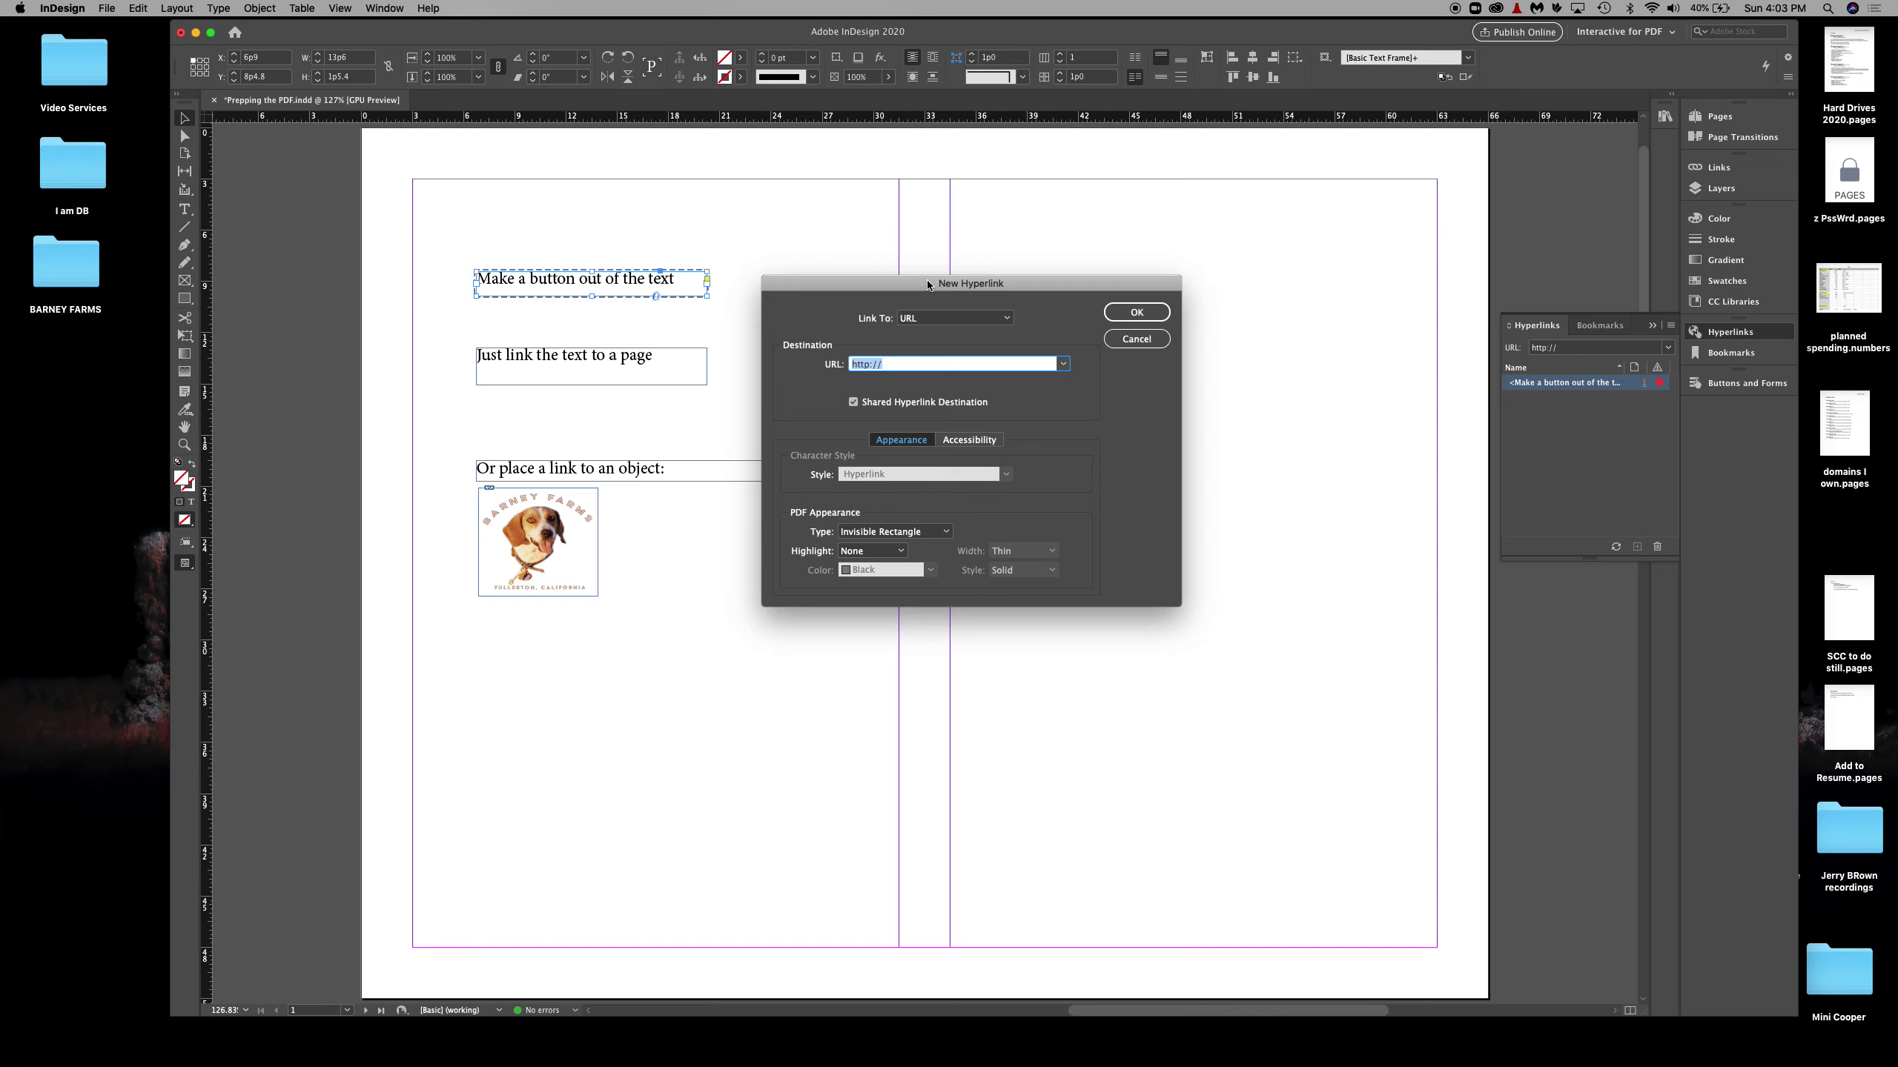
pyautogui.moveTo(829, 282); pyautogui.dragTo(849, 206)
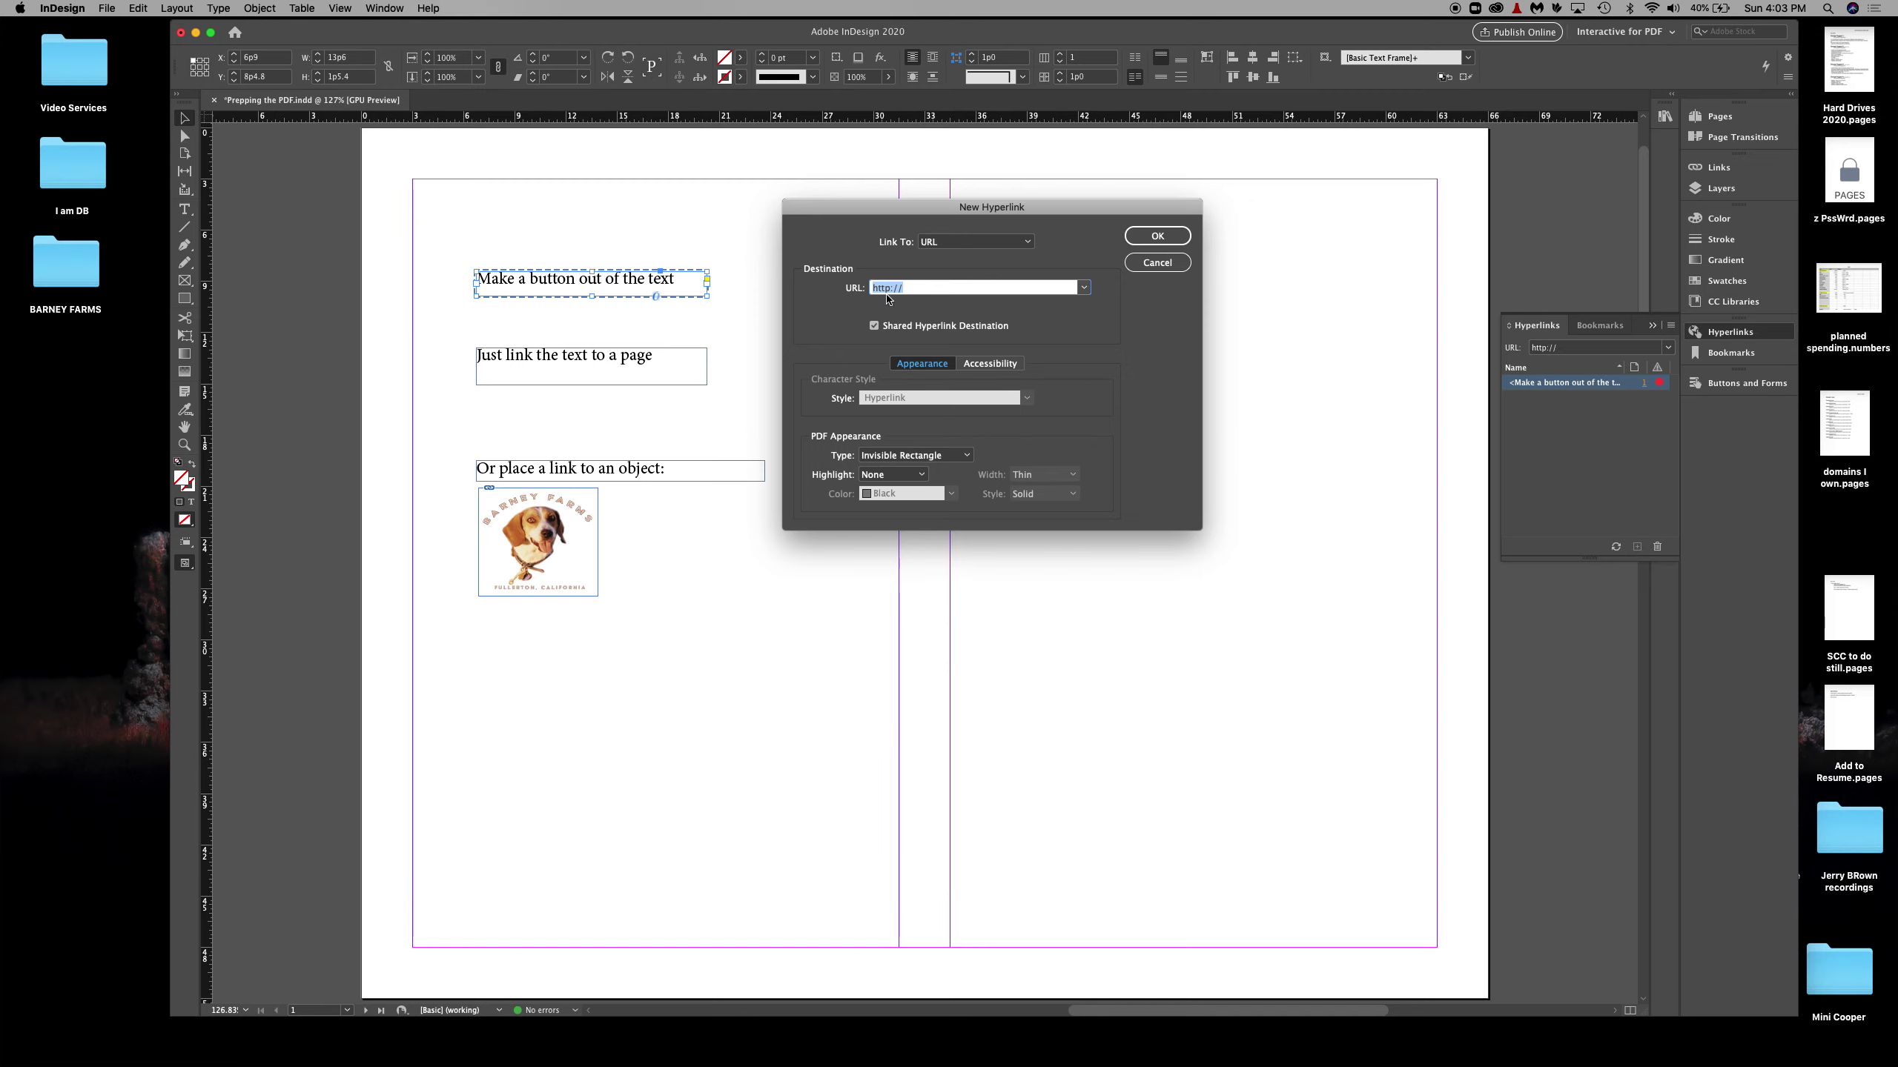
pyautogui.click(960, 242)
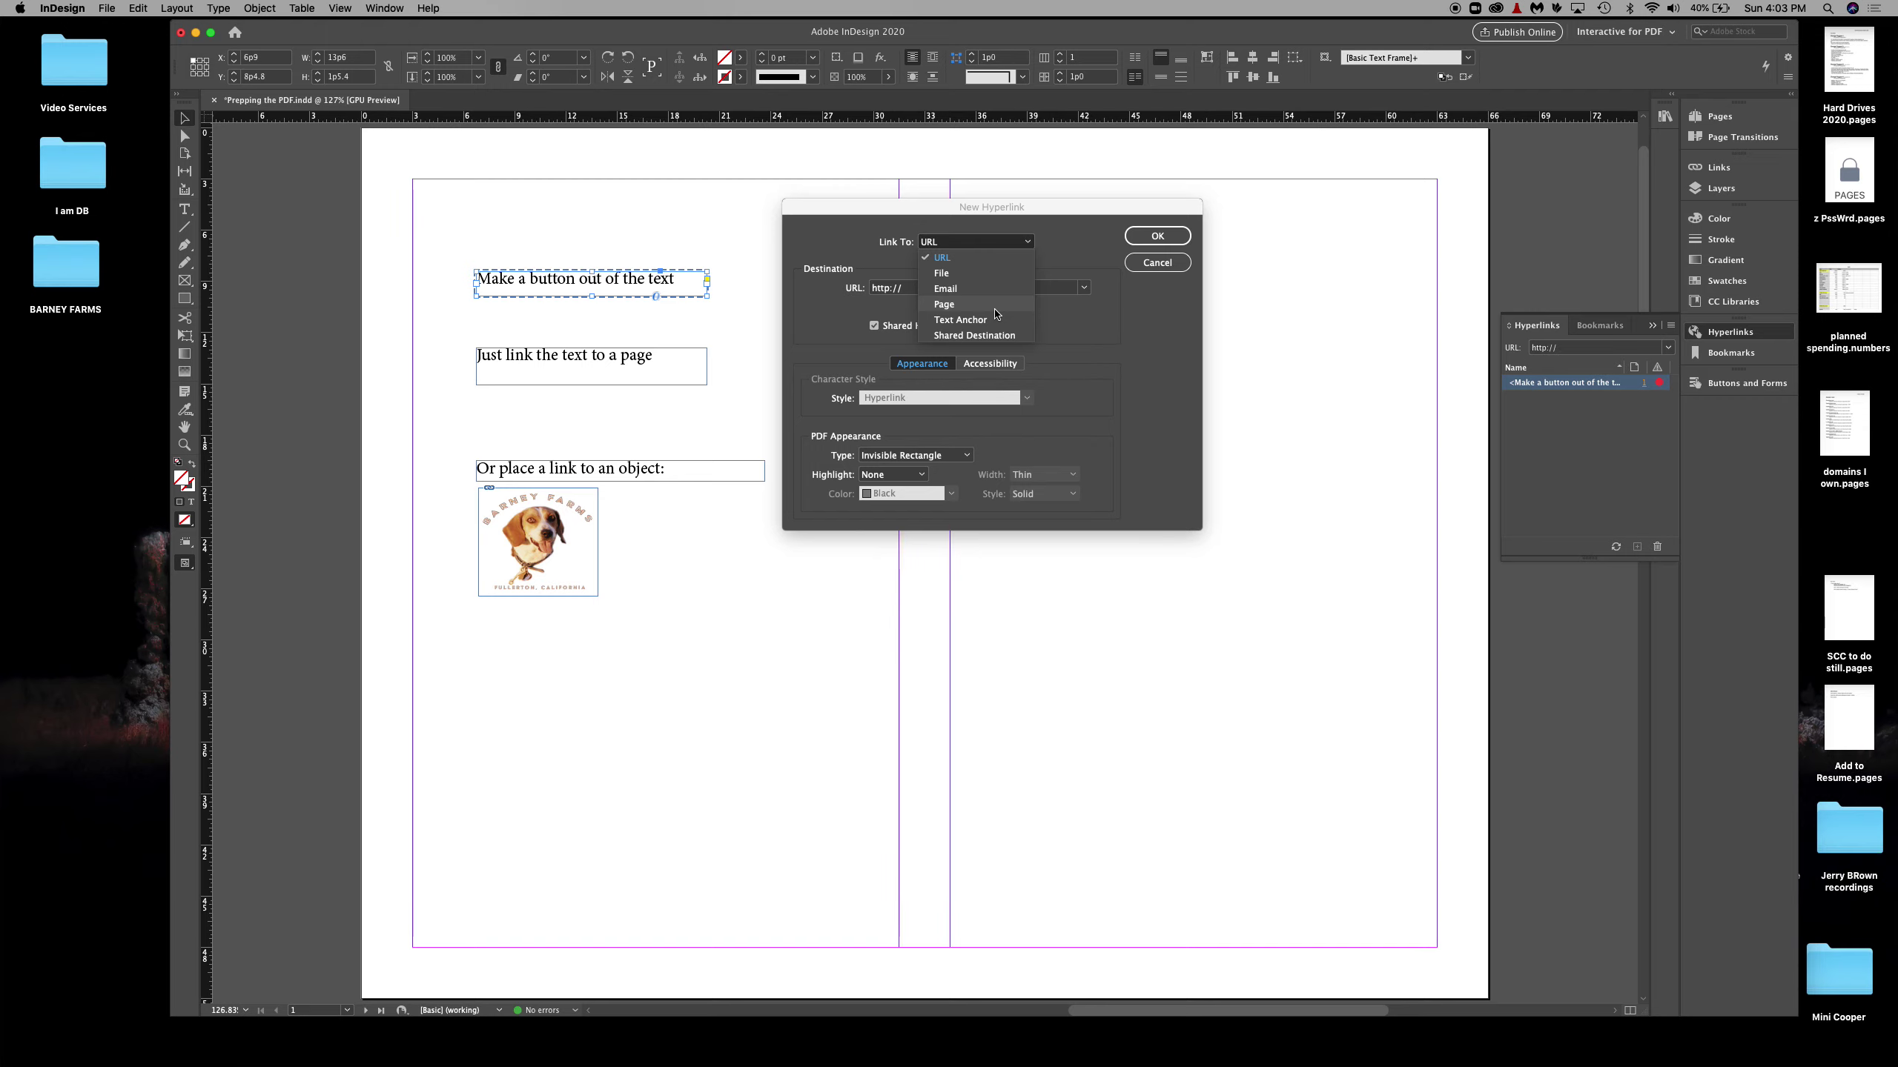
pyautogui.click(995, 308)
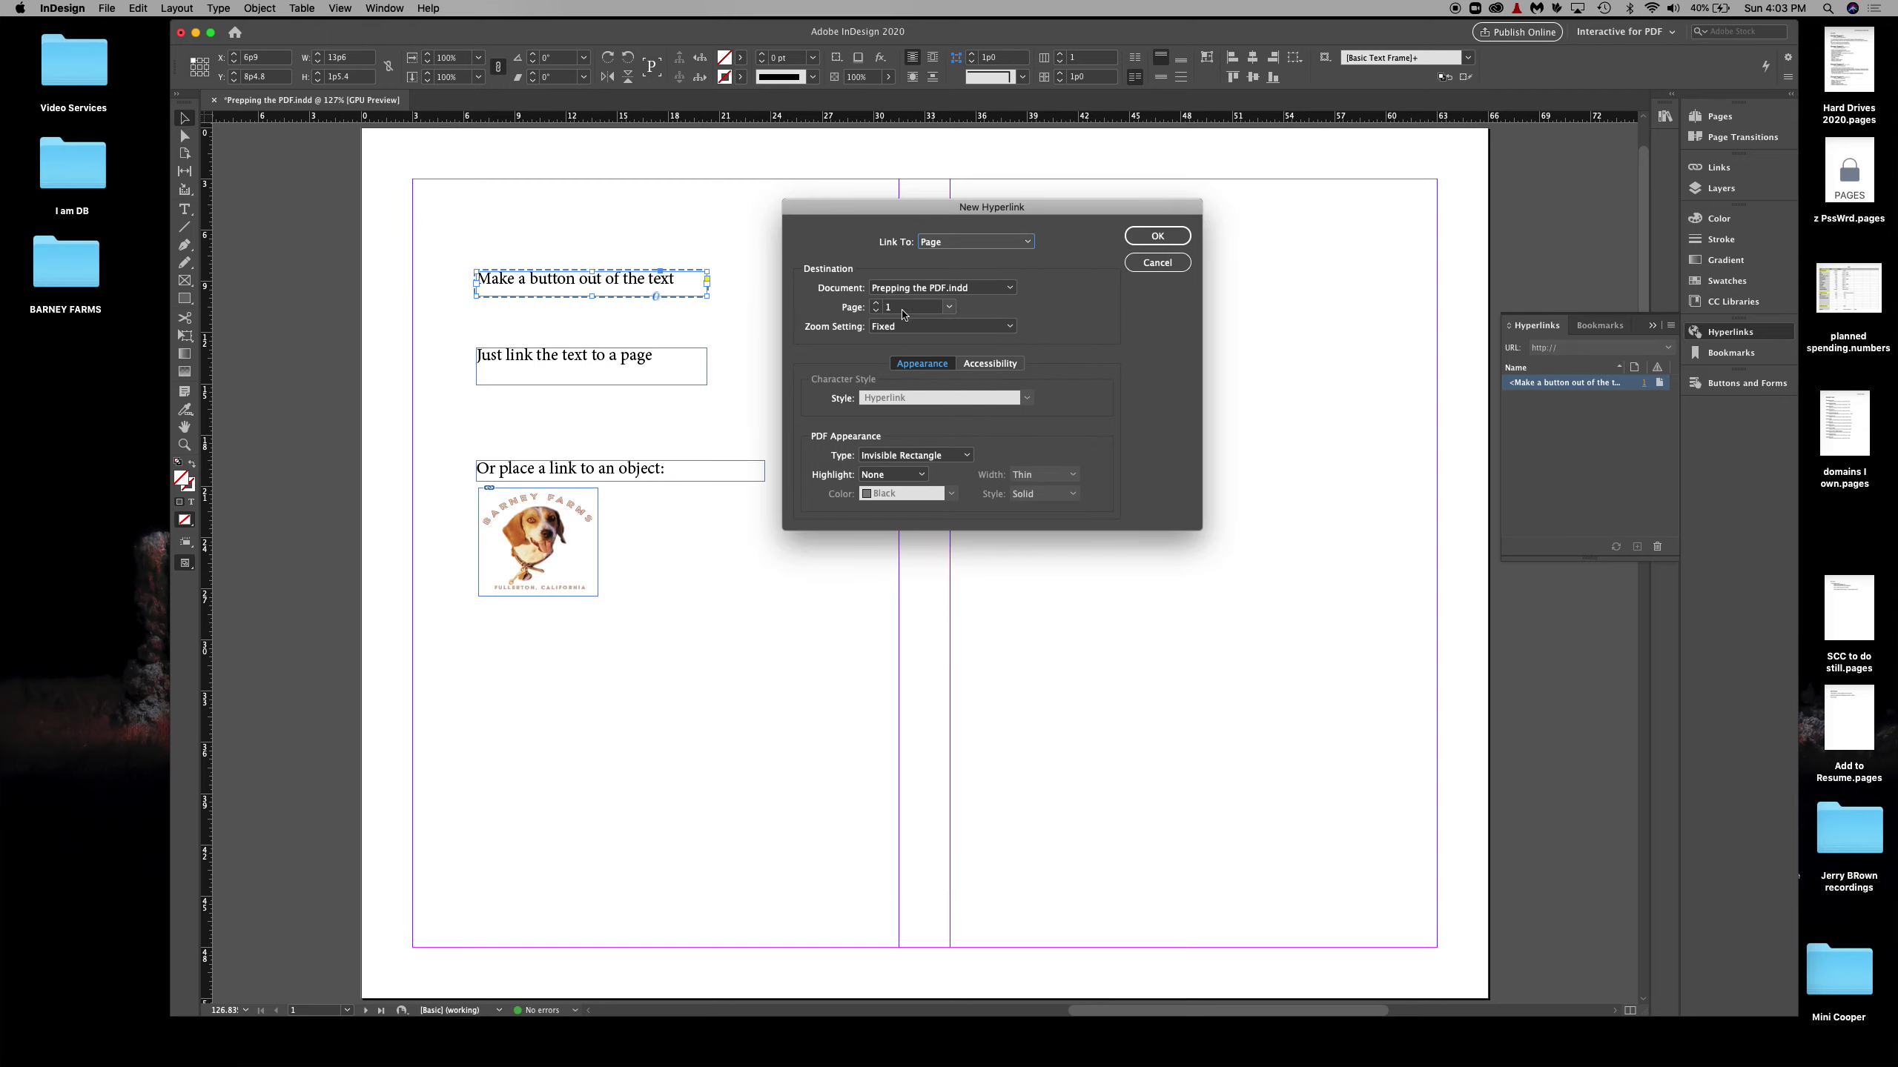
pyautogui.click(949, 307)
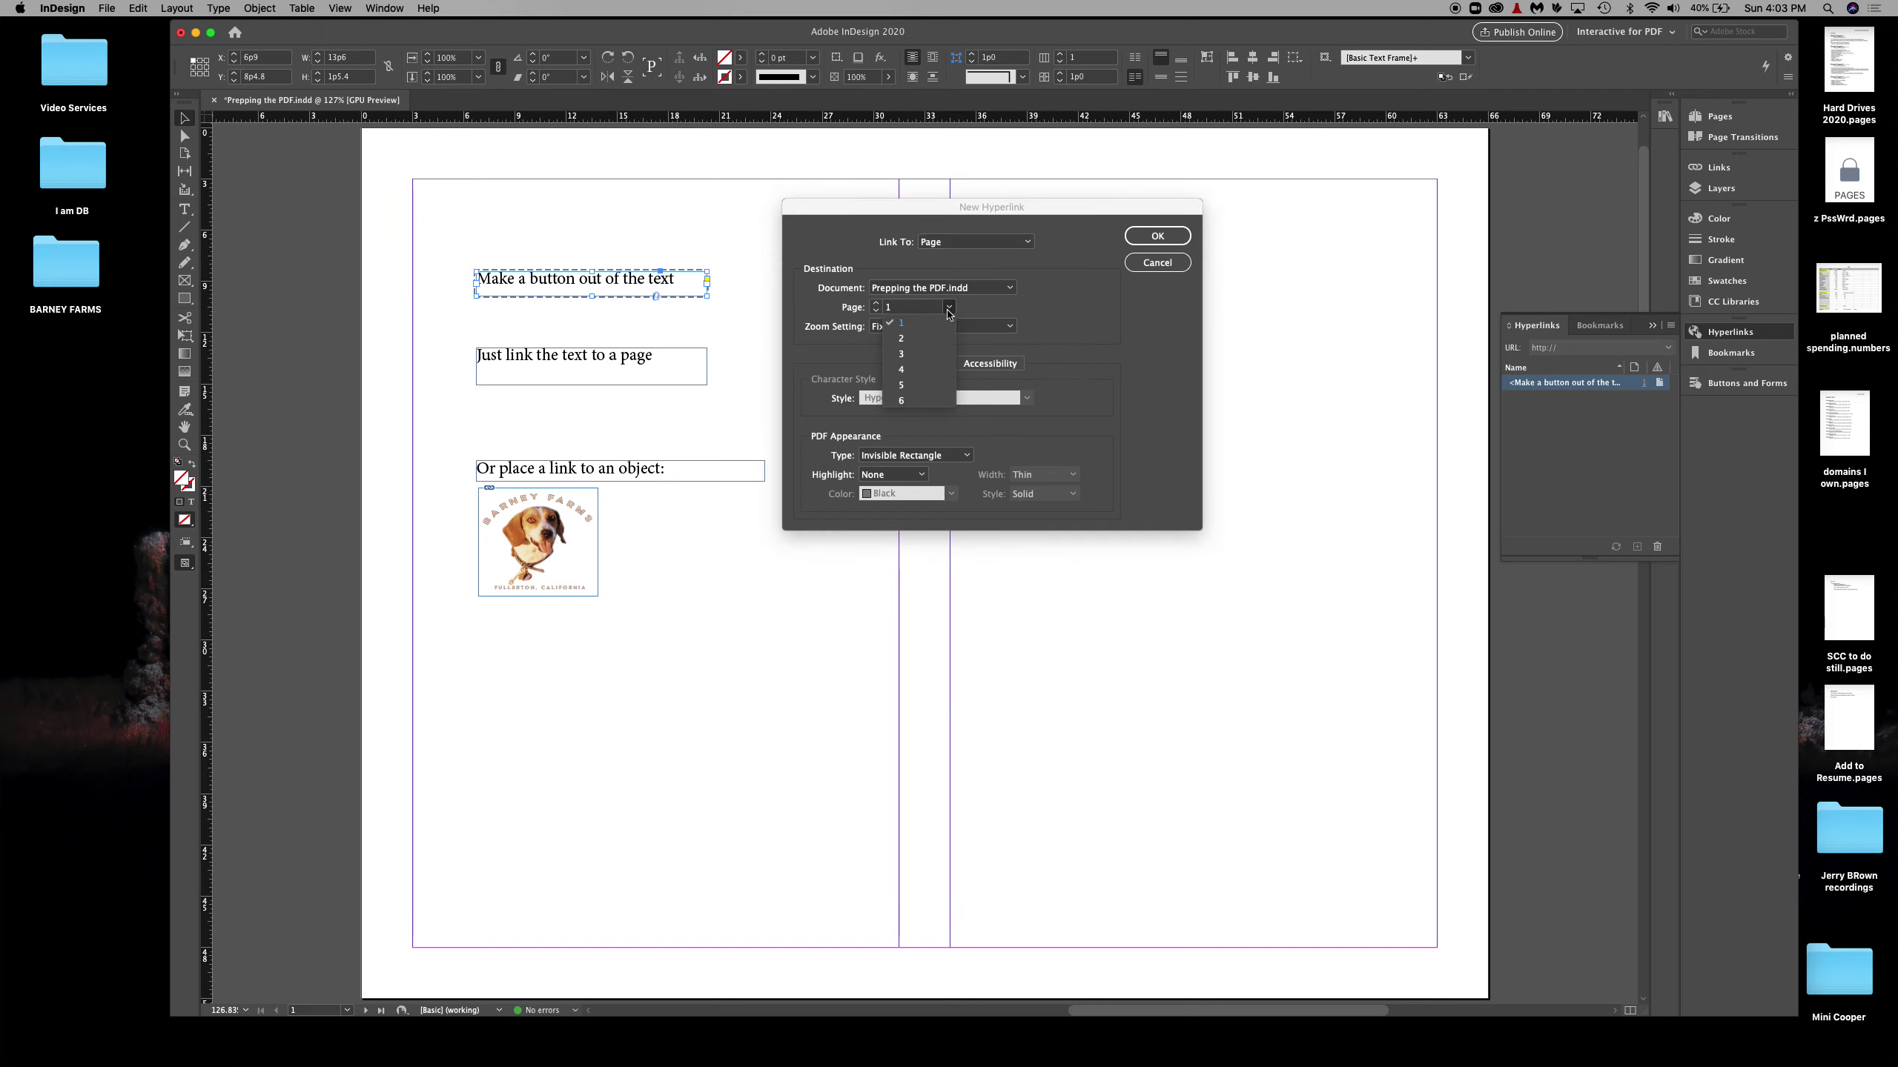
pyautogui.click(923, 359)
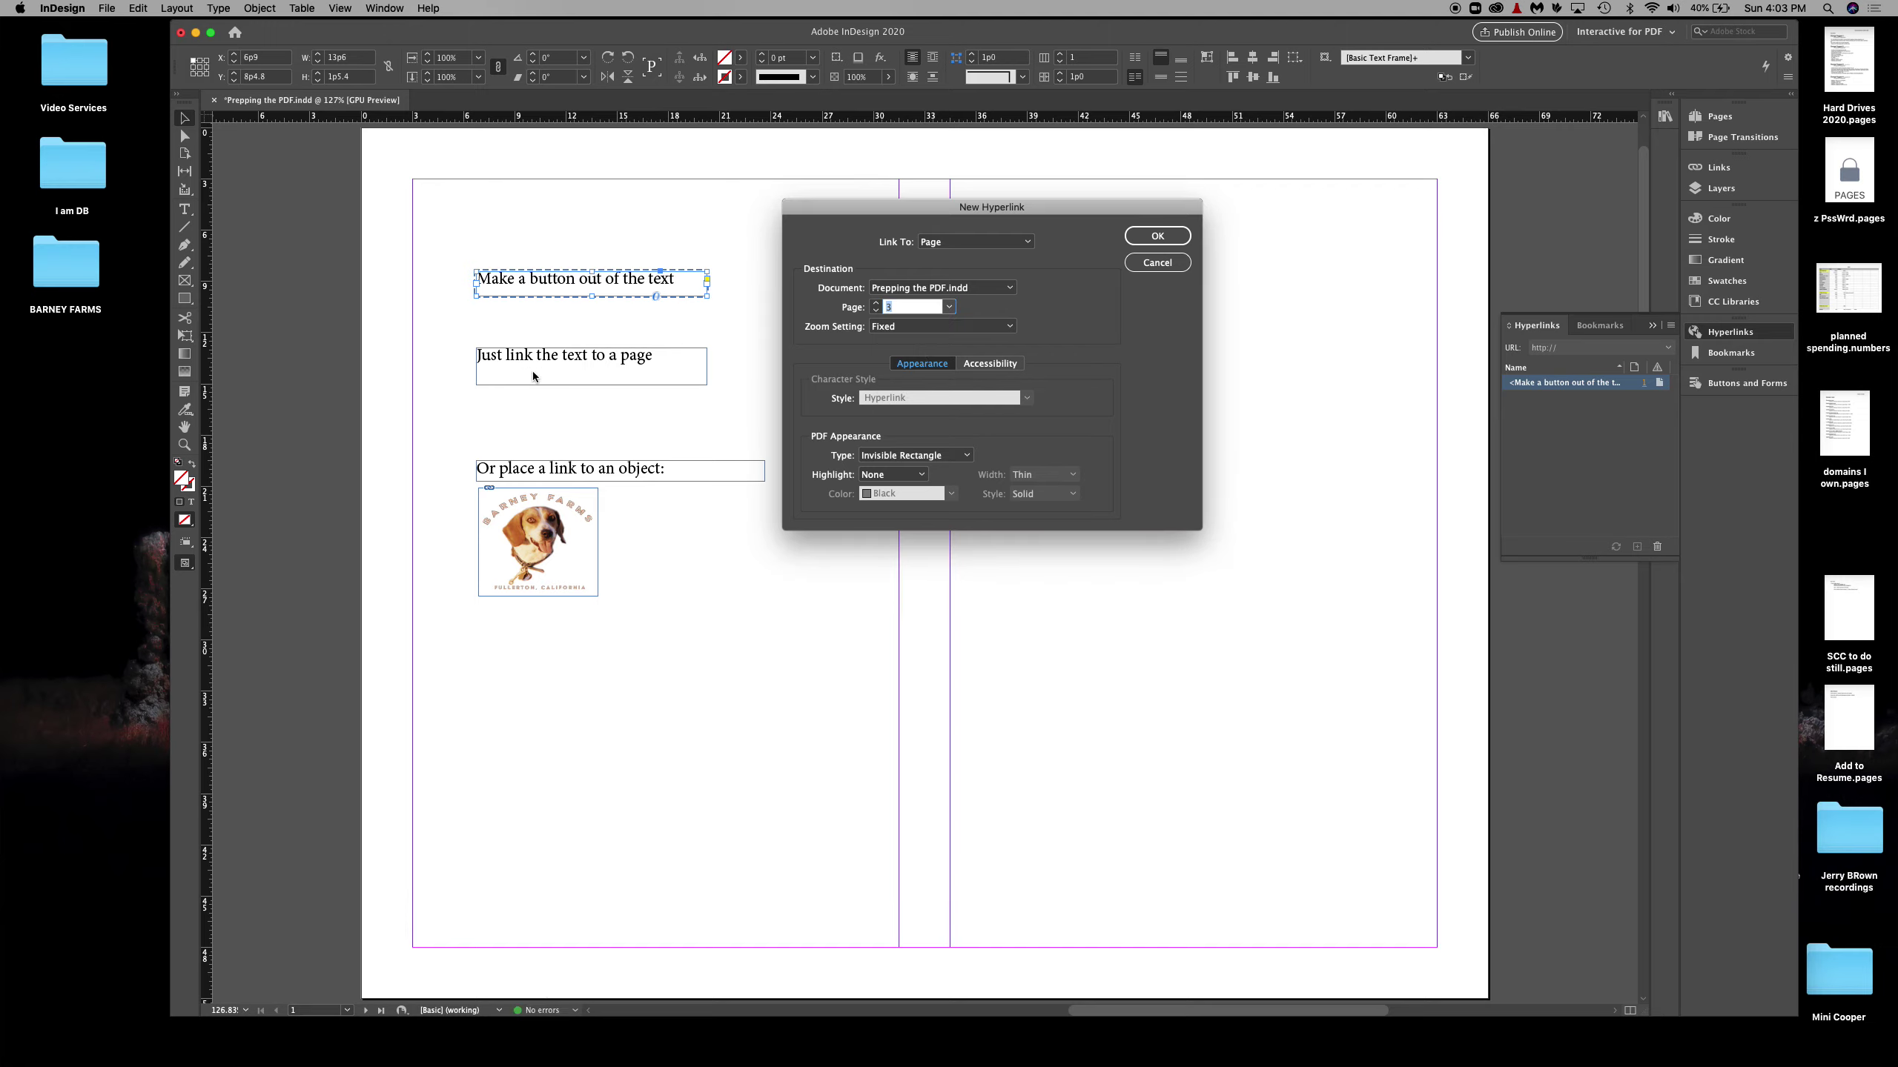
pyautogui.click(1157, 236)
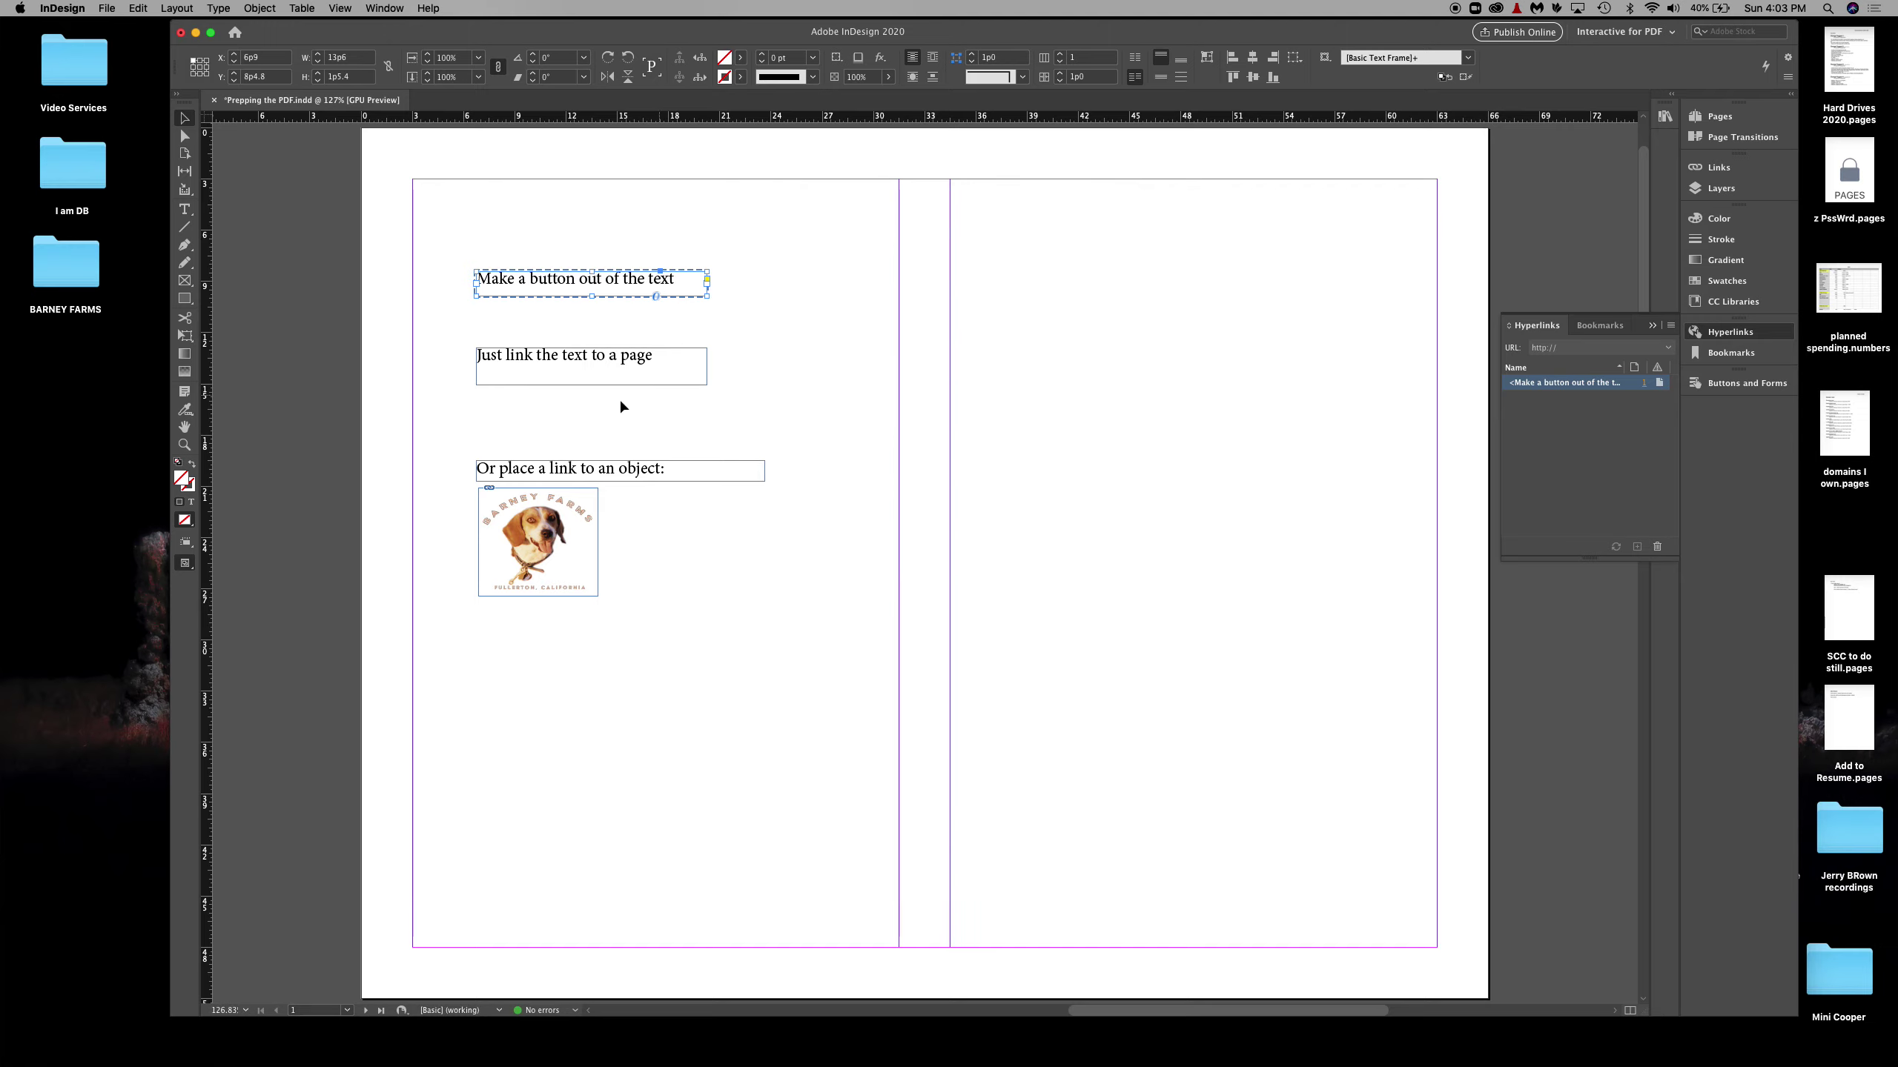
# Step: Select the line 'Just link the text to a page' and create a hyperlink to page 5
pyautogui.click(582, 374)
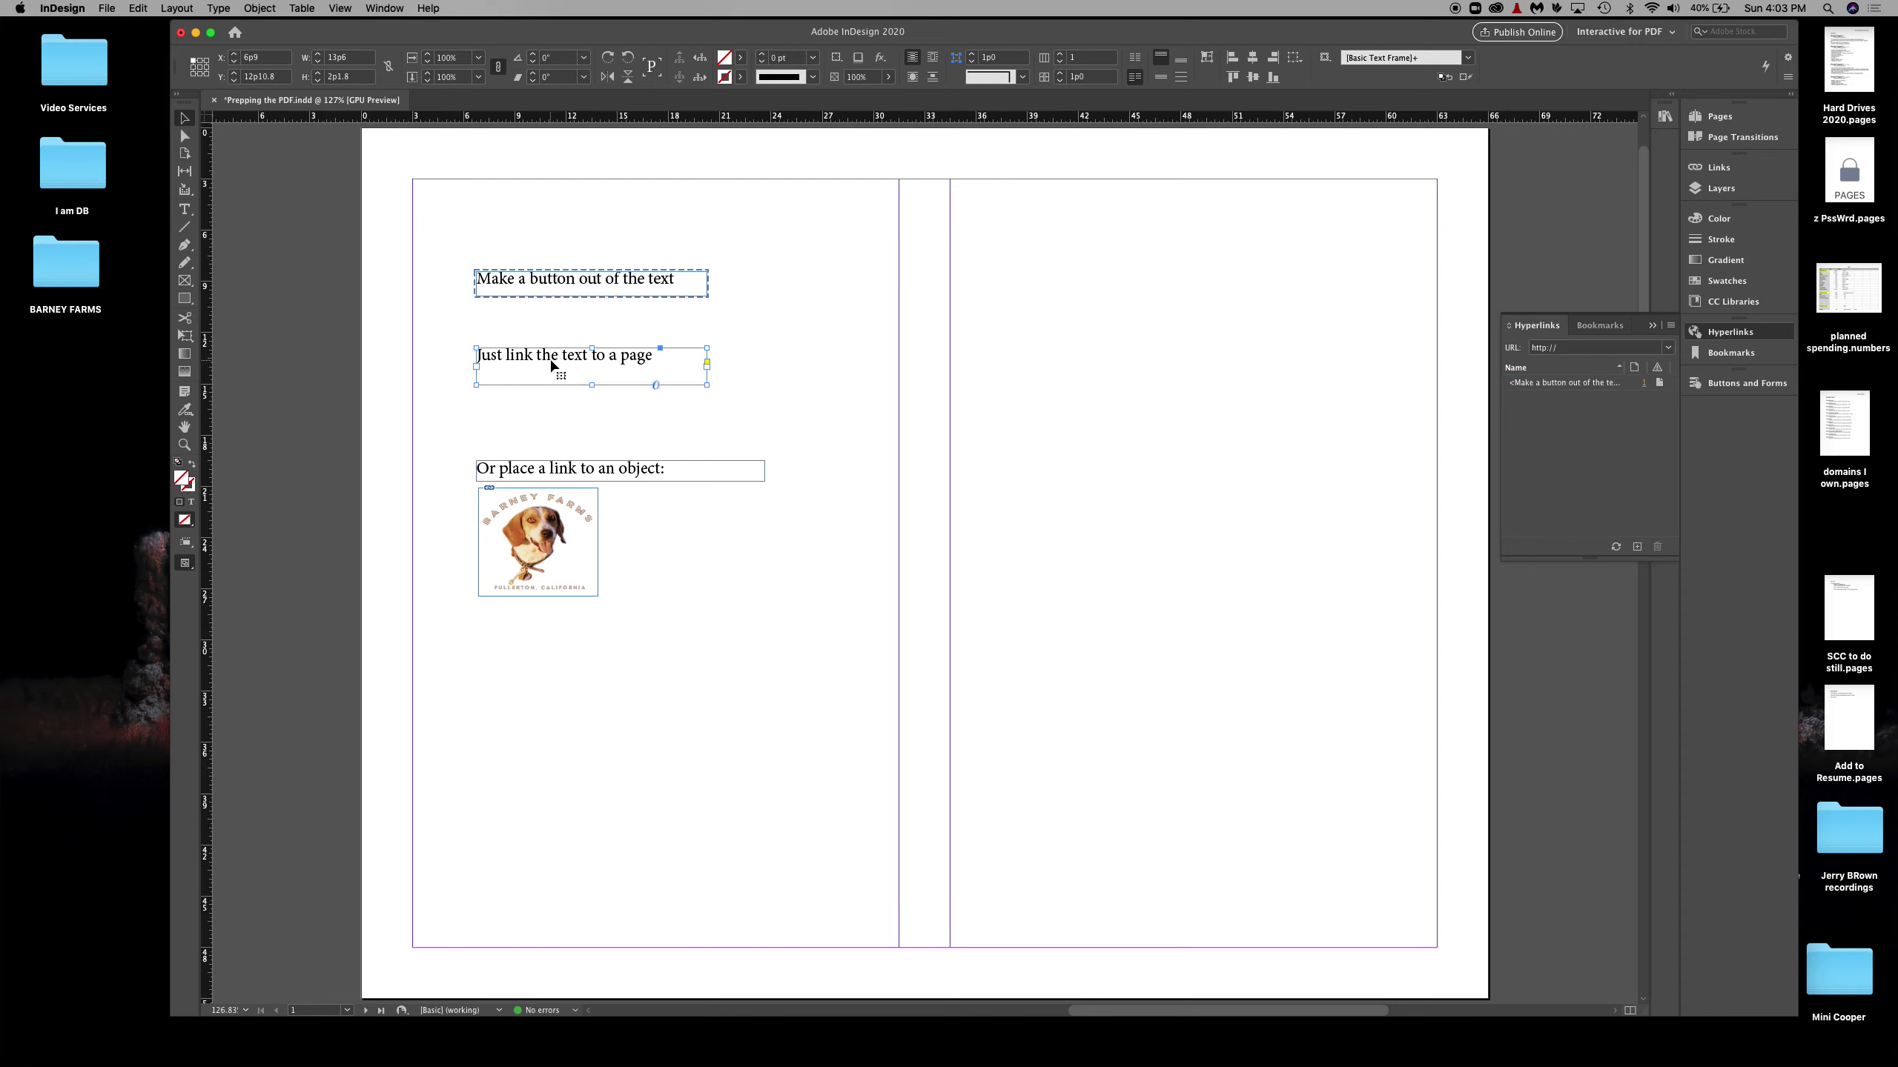
pyautogui.tripleClick(560, 361)
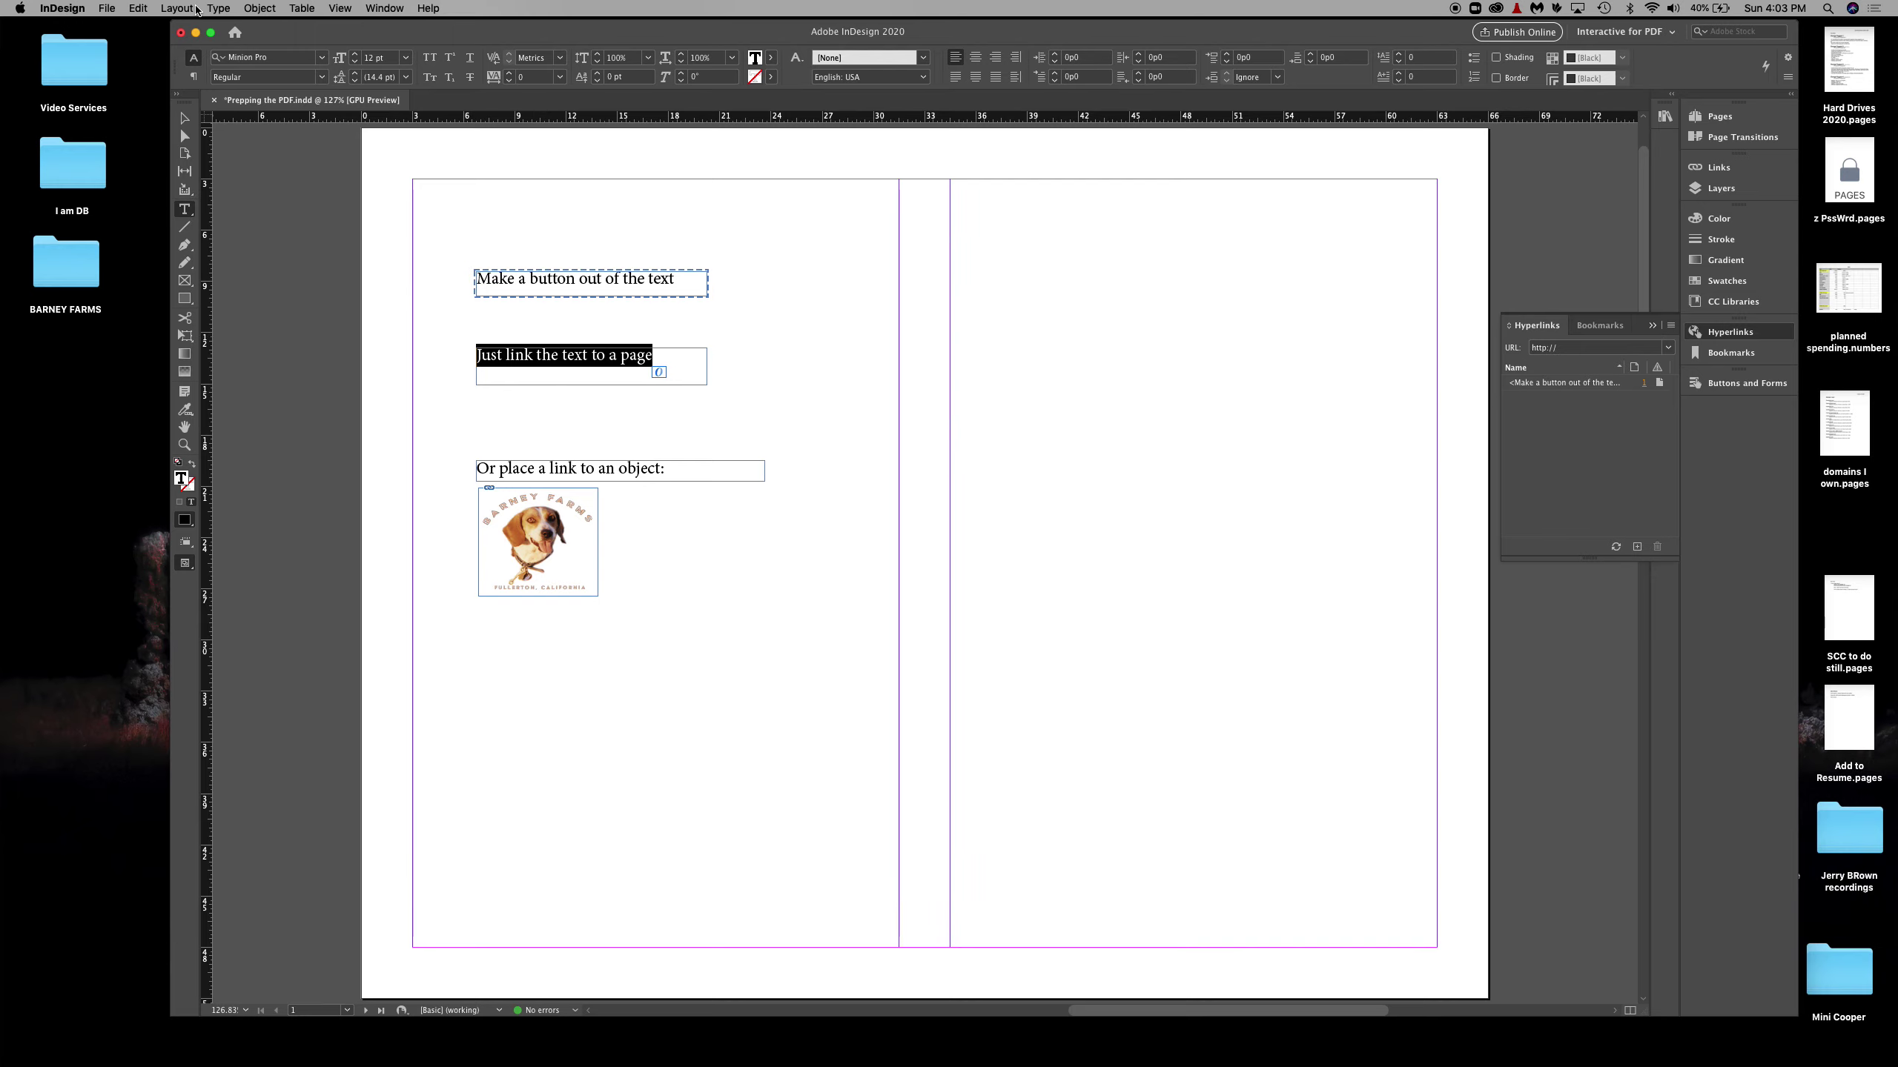
pyautogui.click(217, 7)
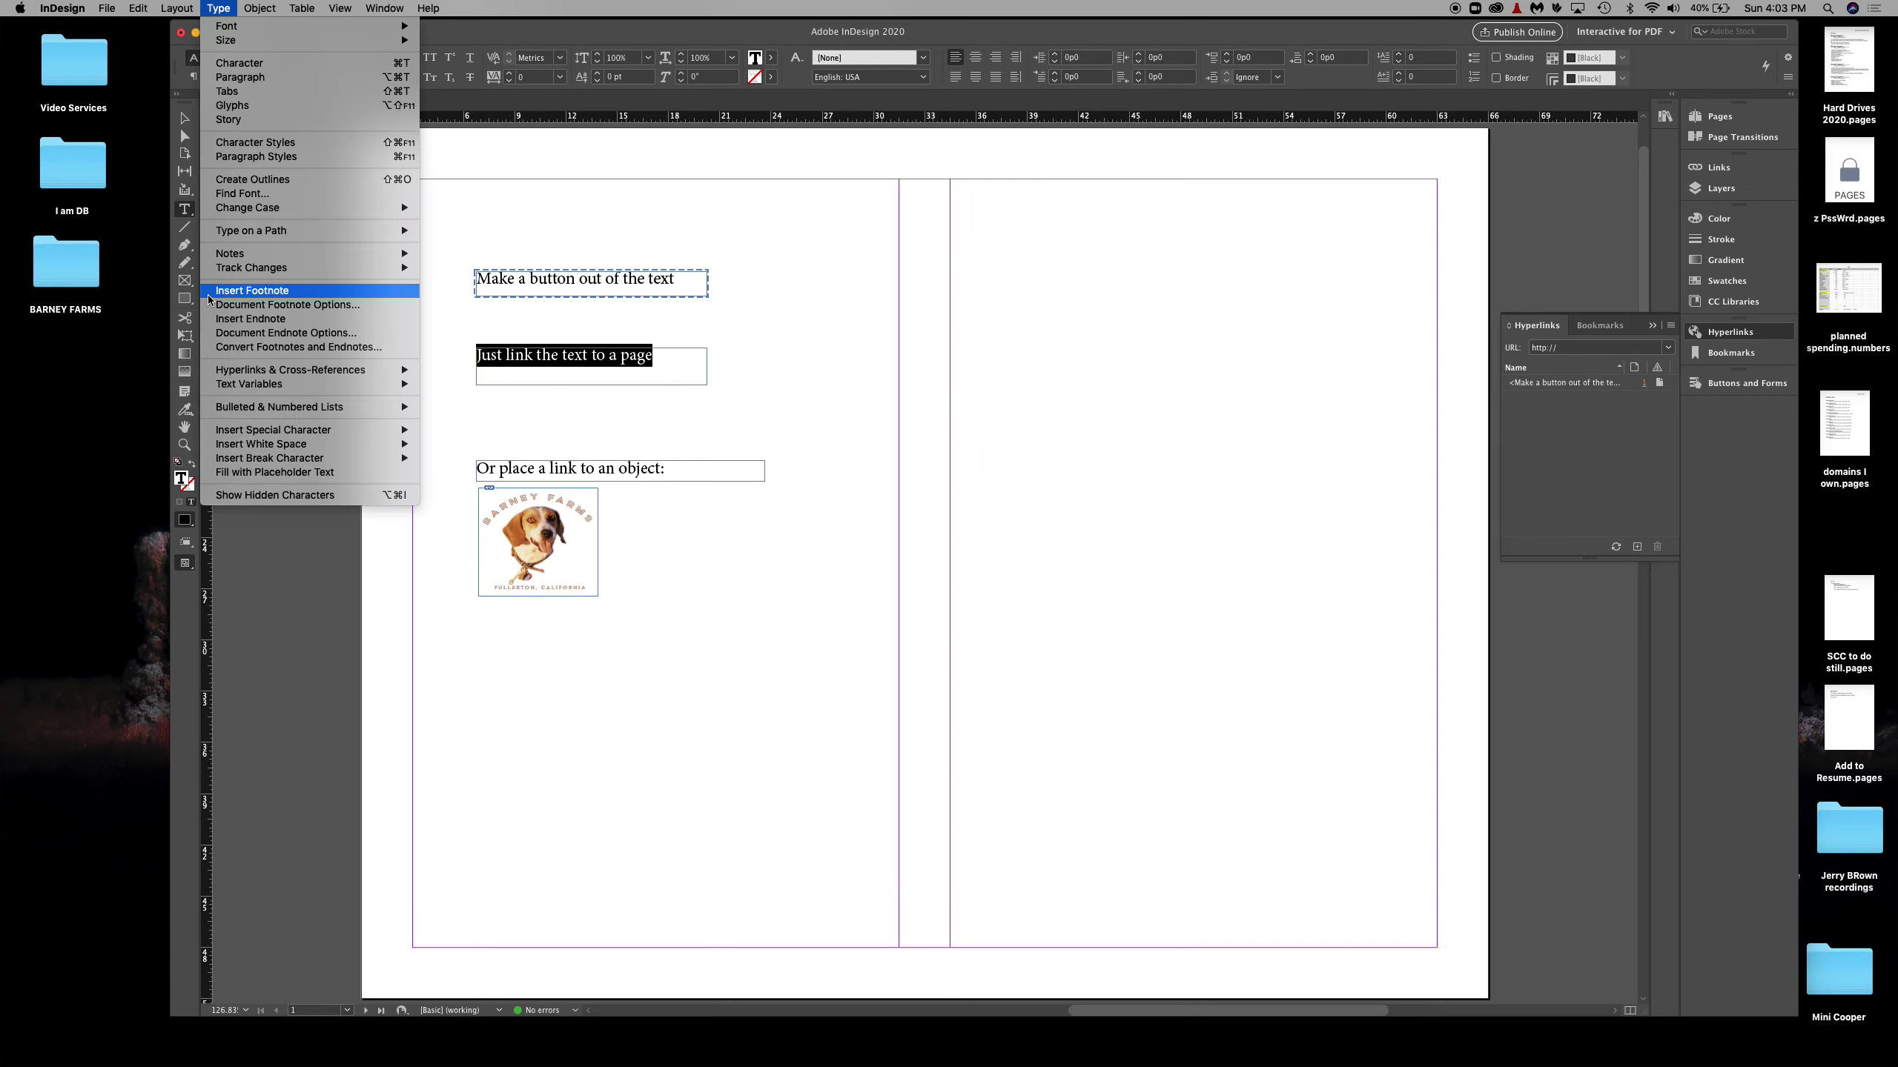
pyautogui.moveTo(286, 376)
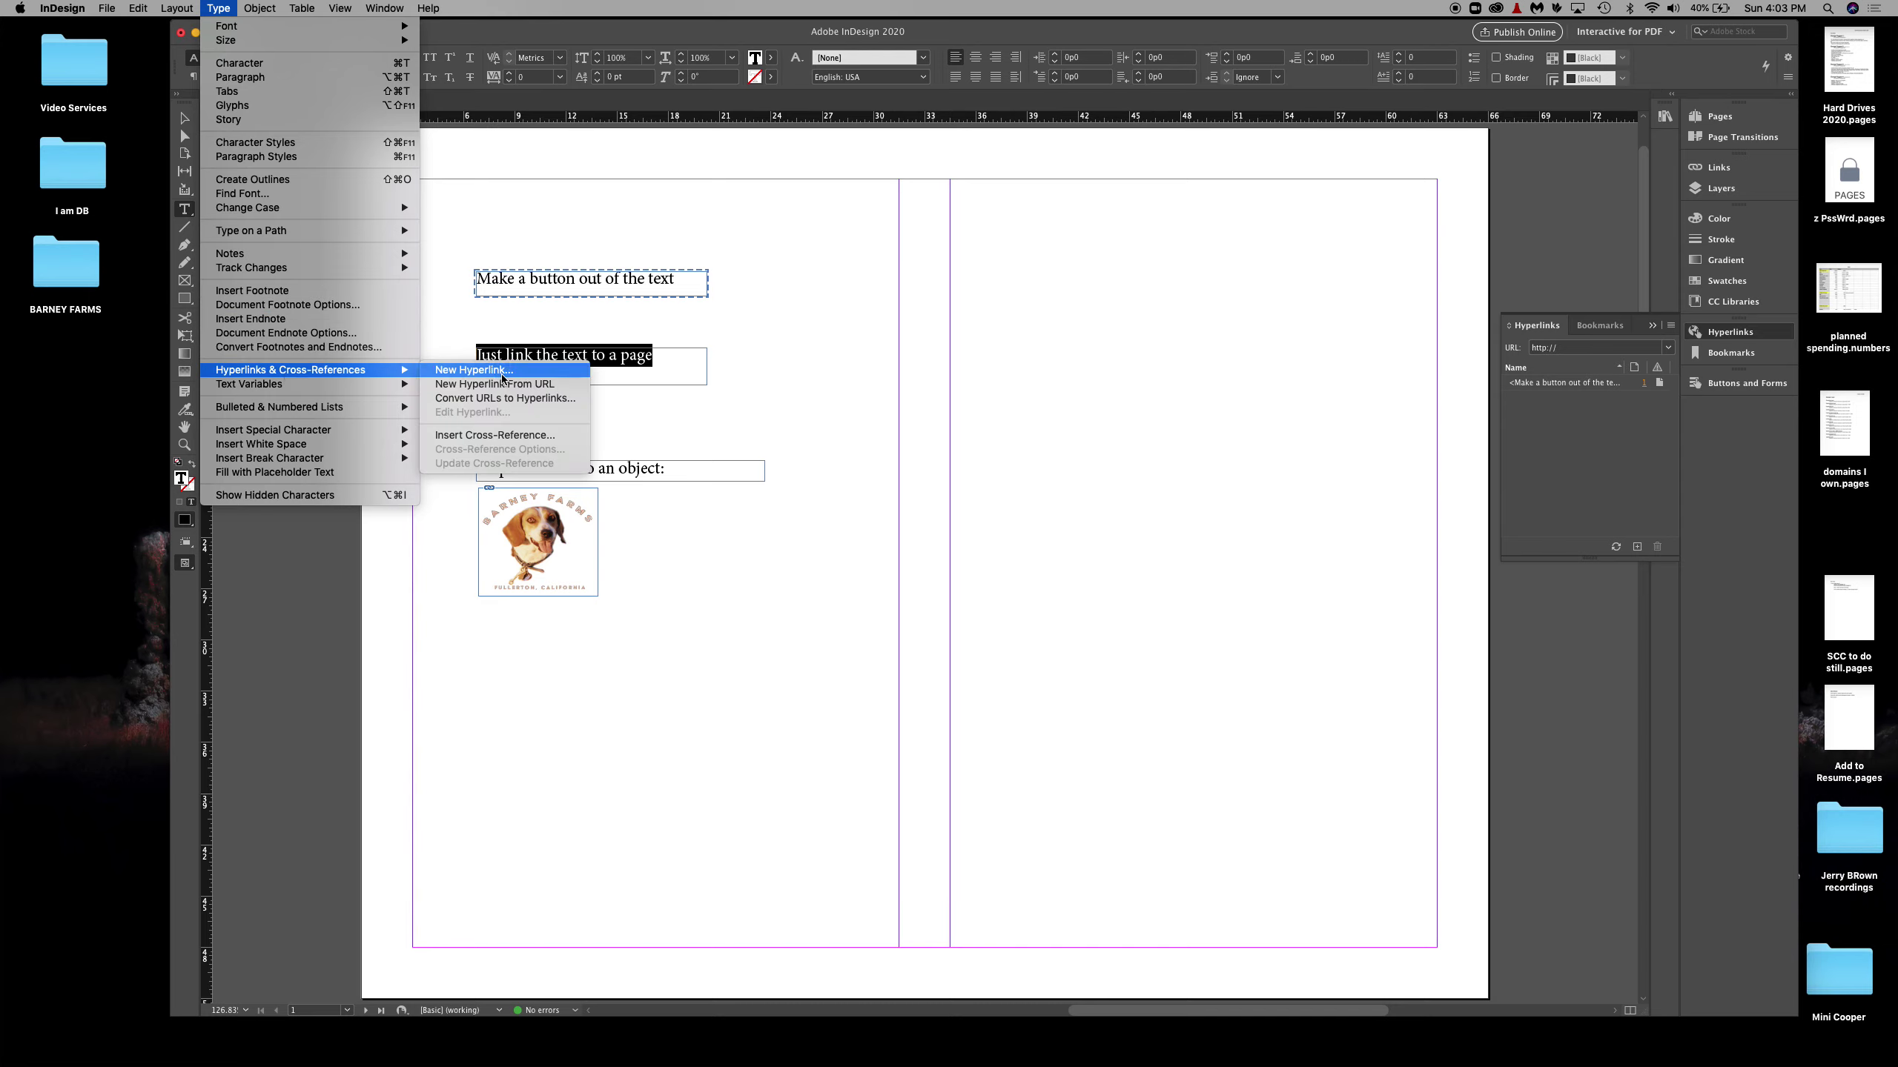
pyautogui.click(473, 369)
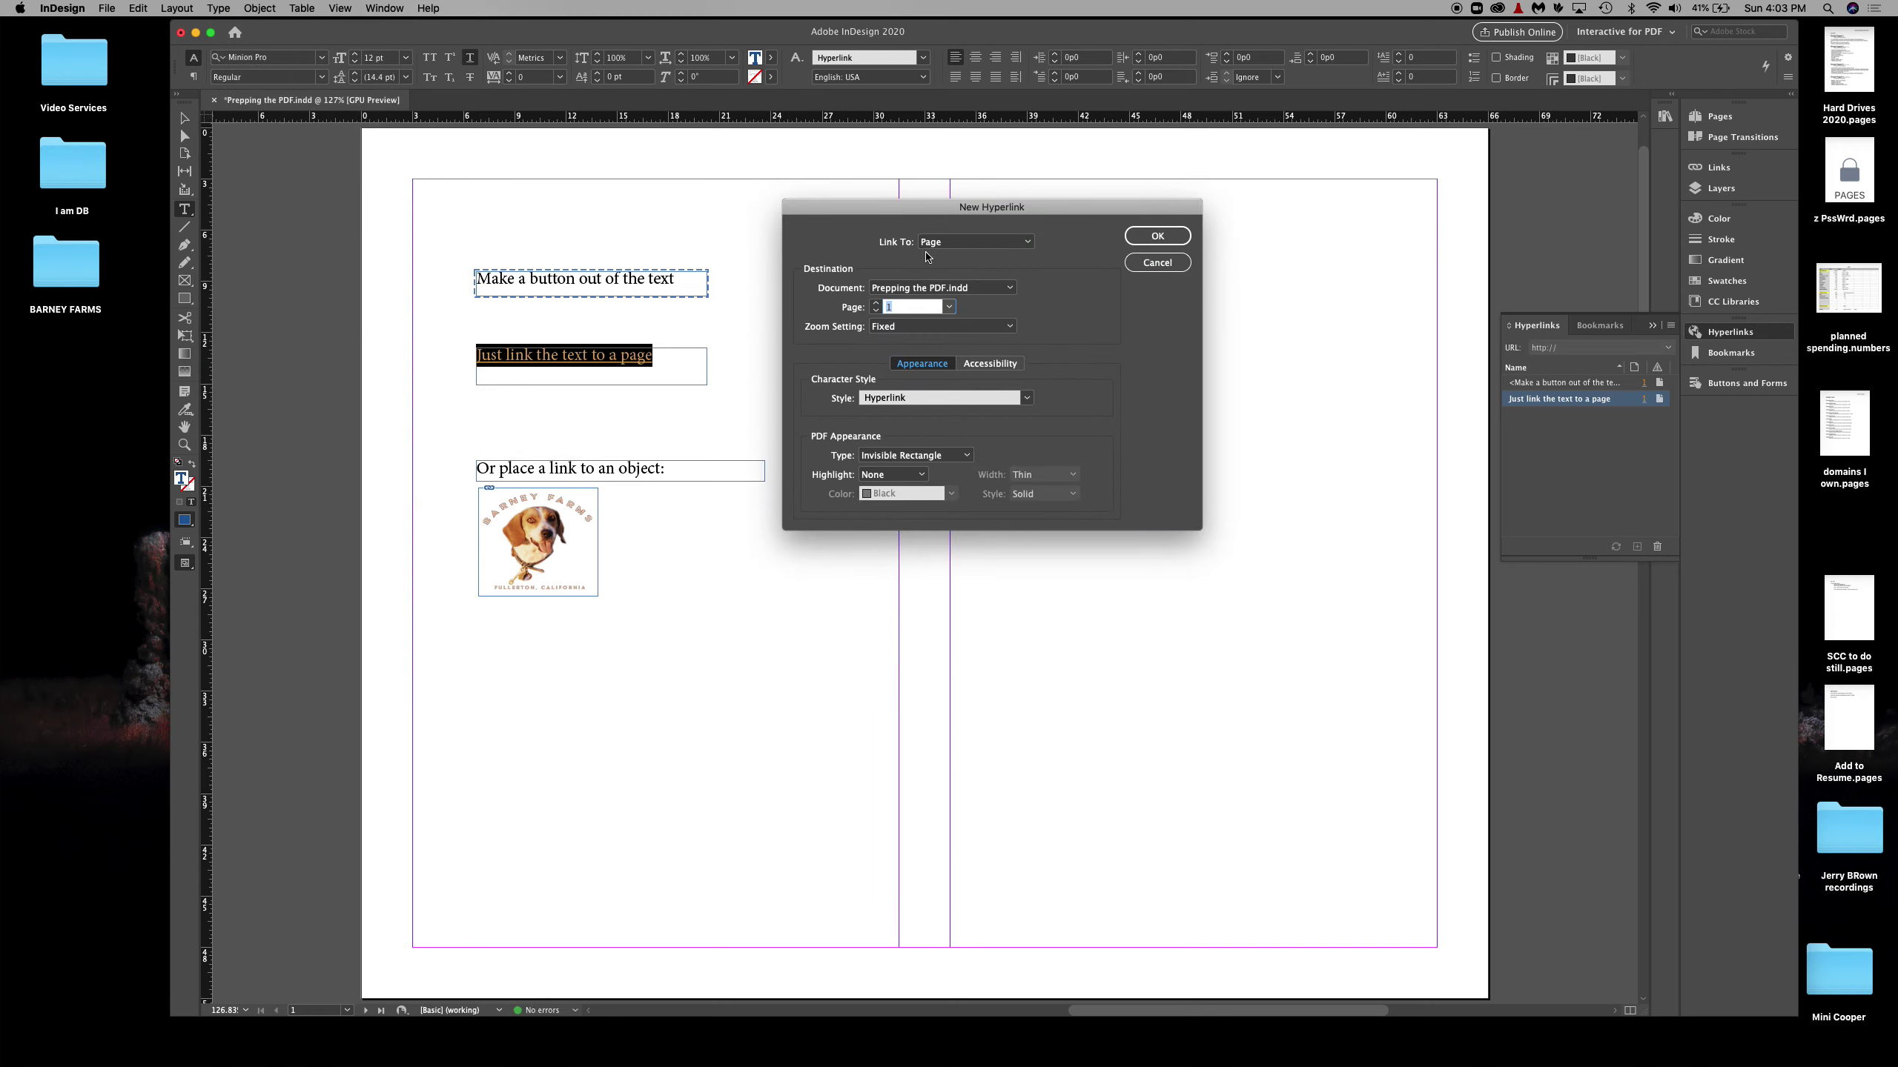
pyautogui.click(950, 306)
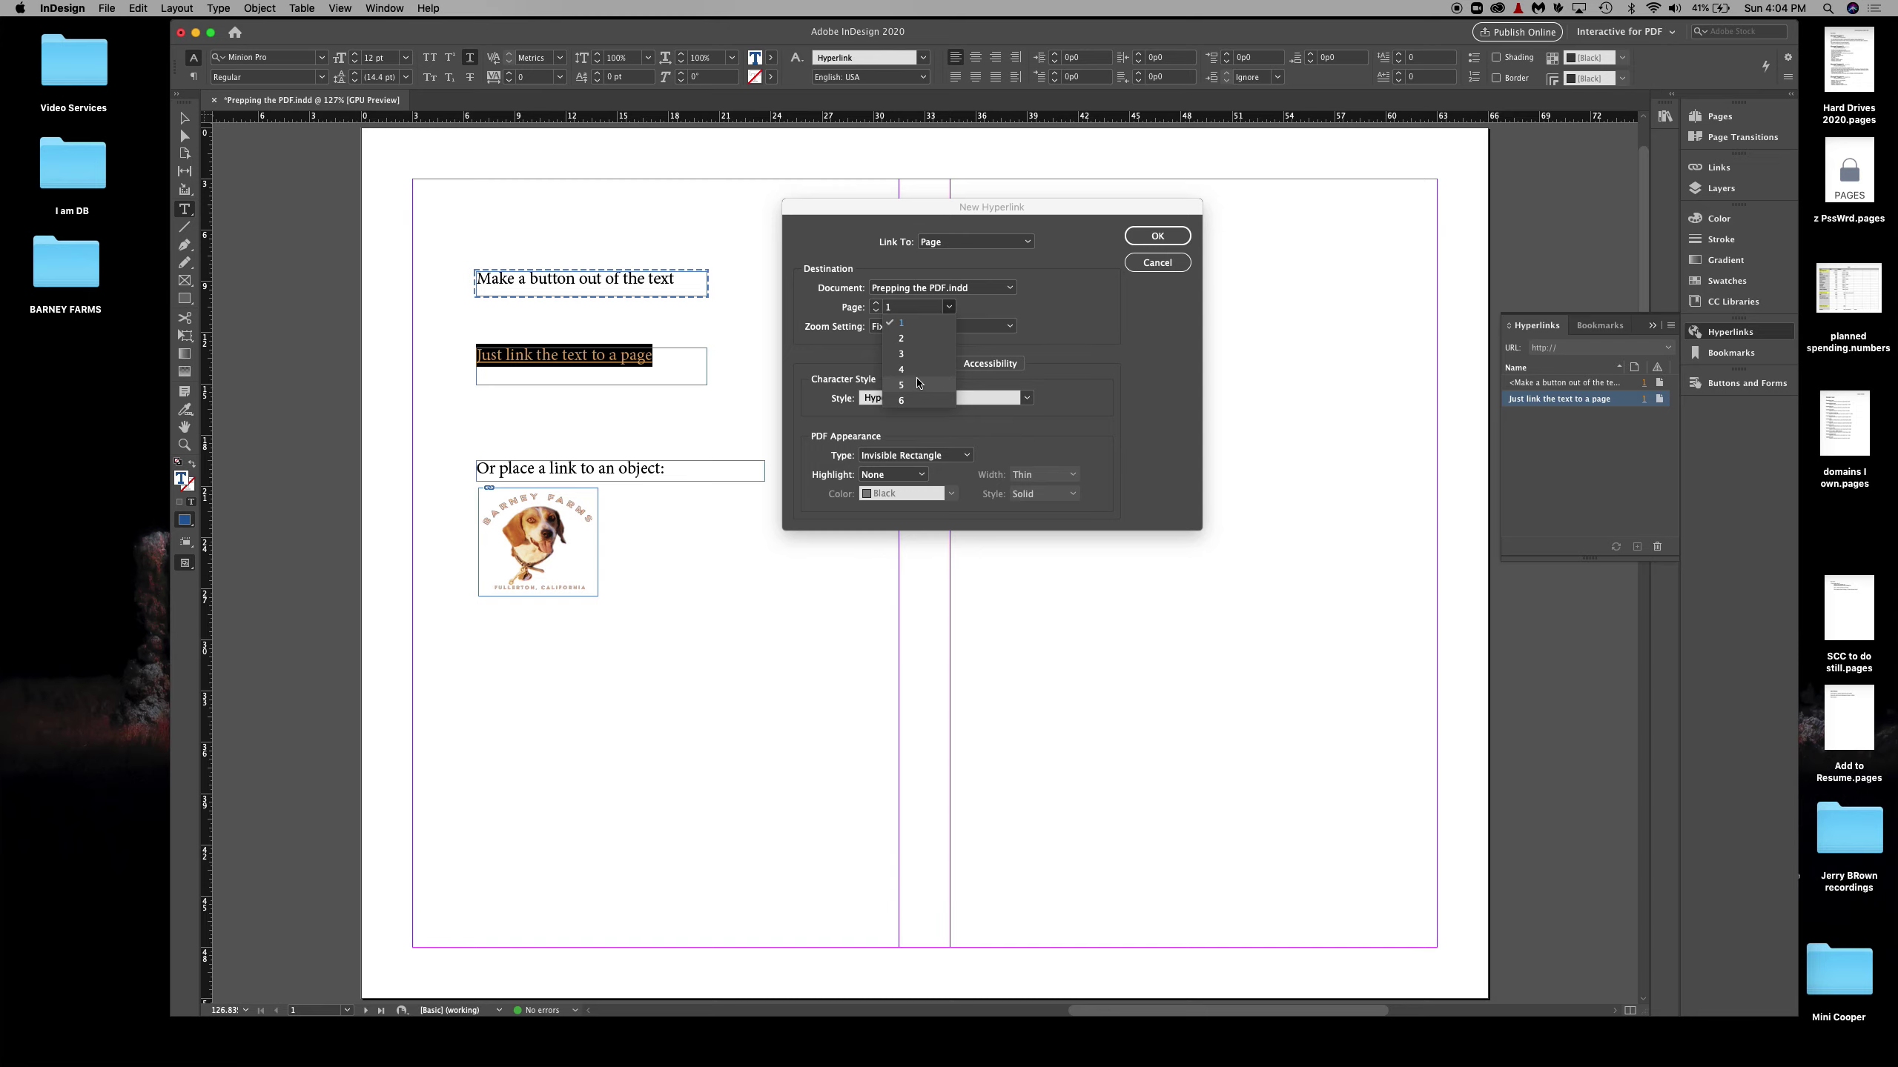
pyautogui.click(915, 386)
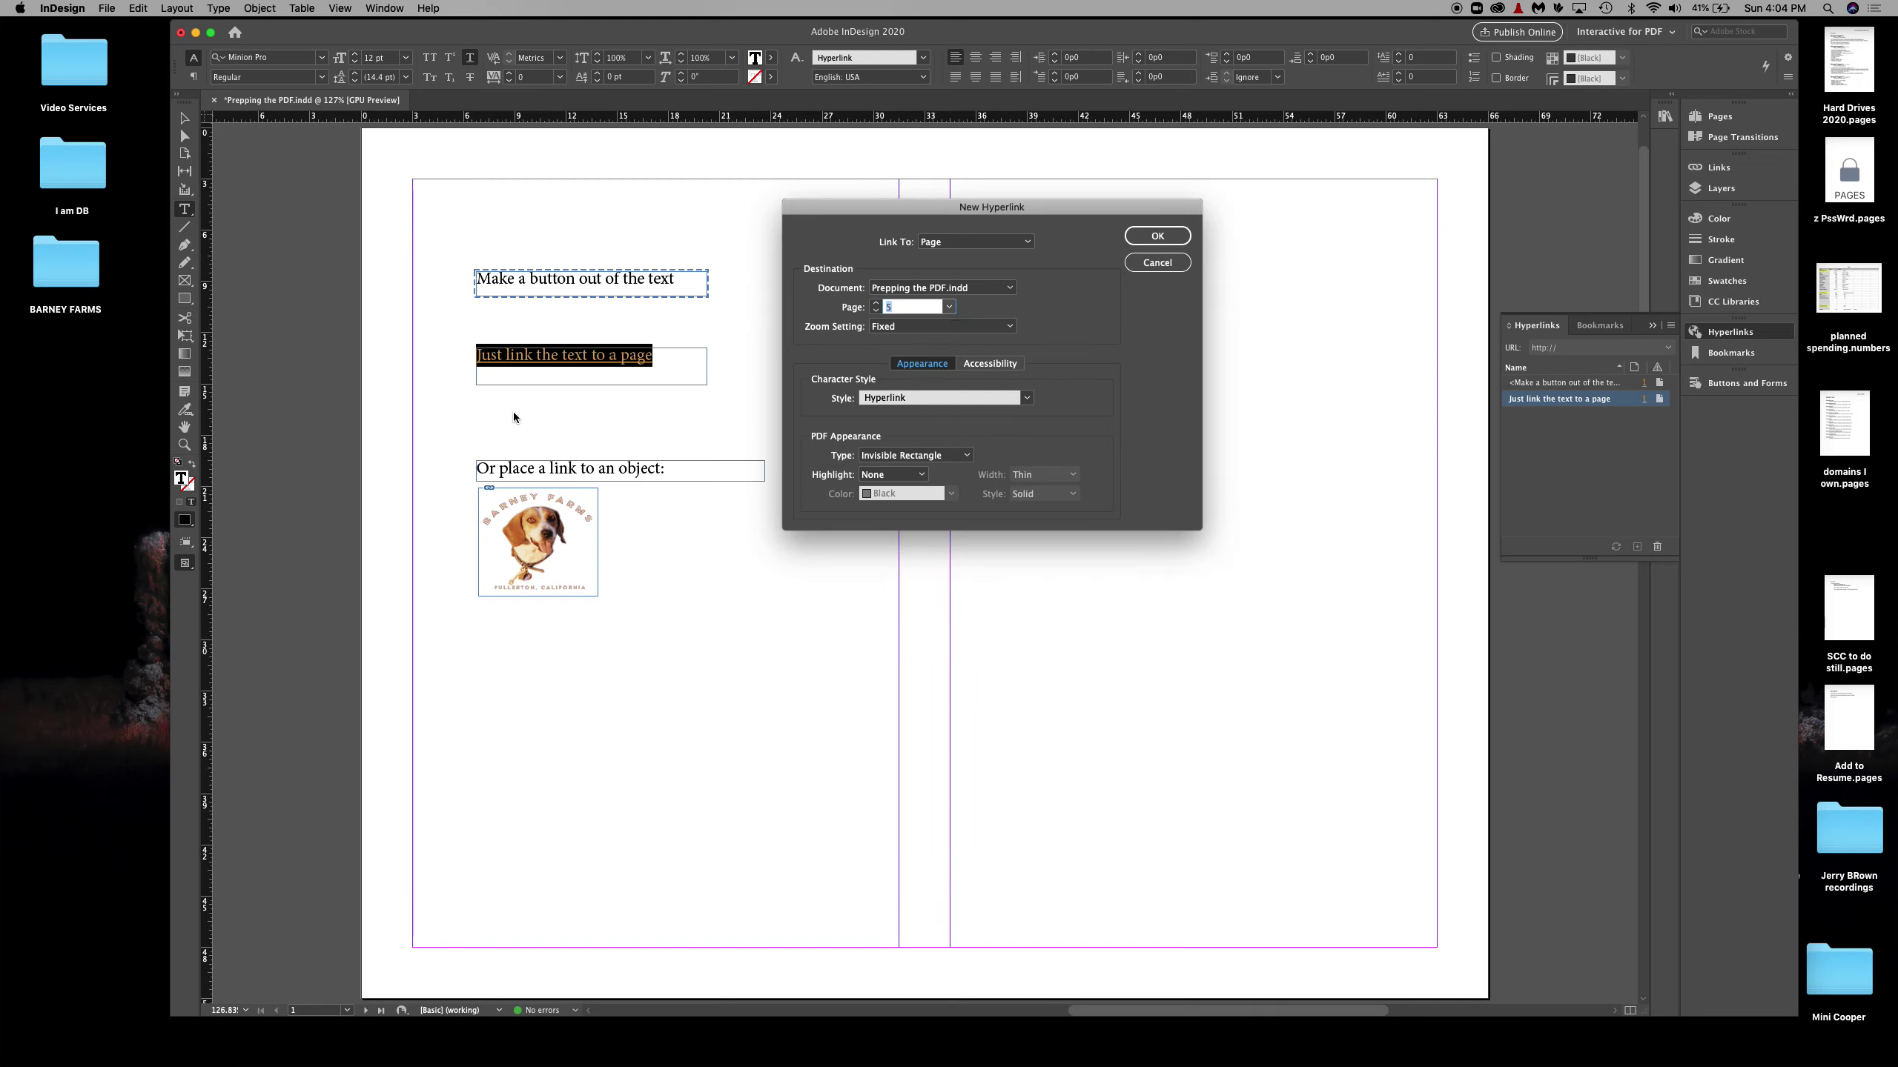
pyautogui.click(1157, 236)
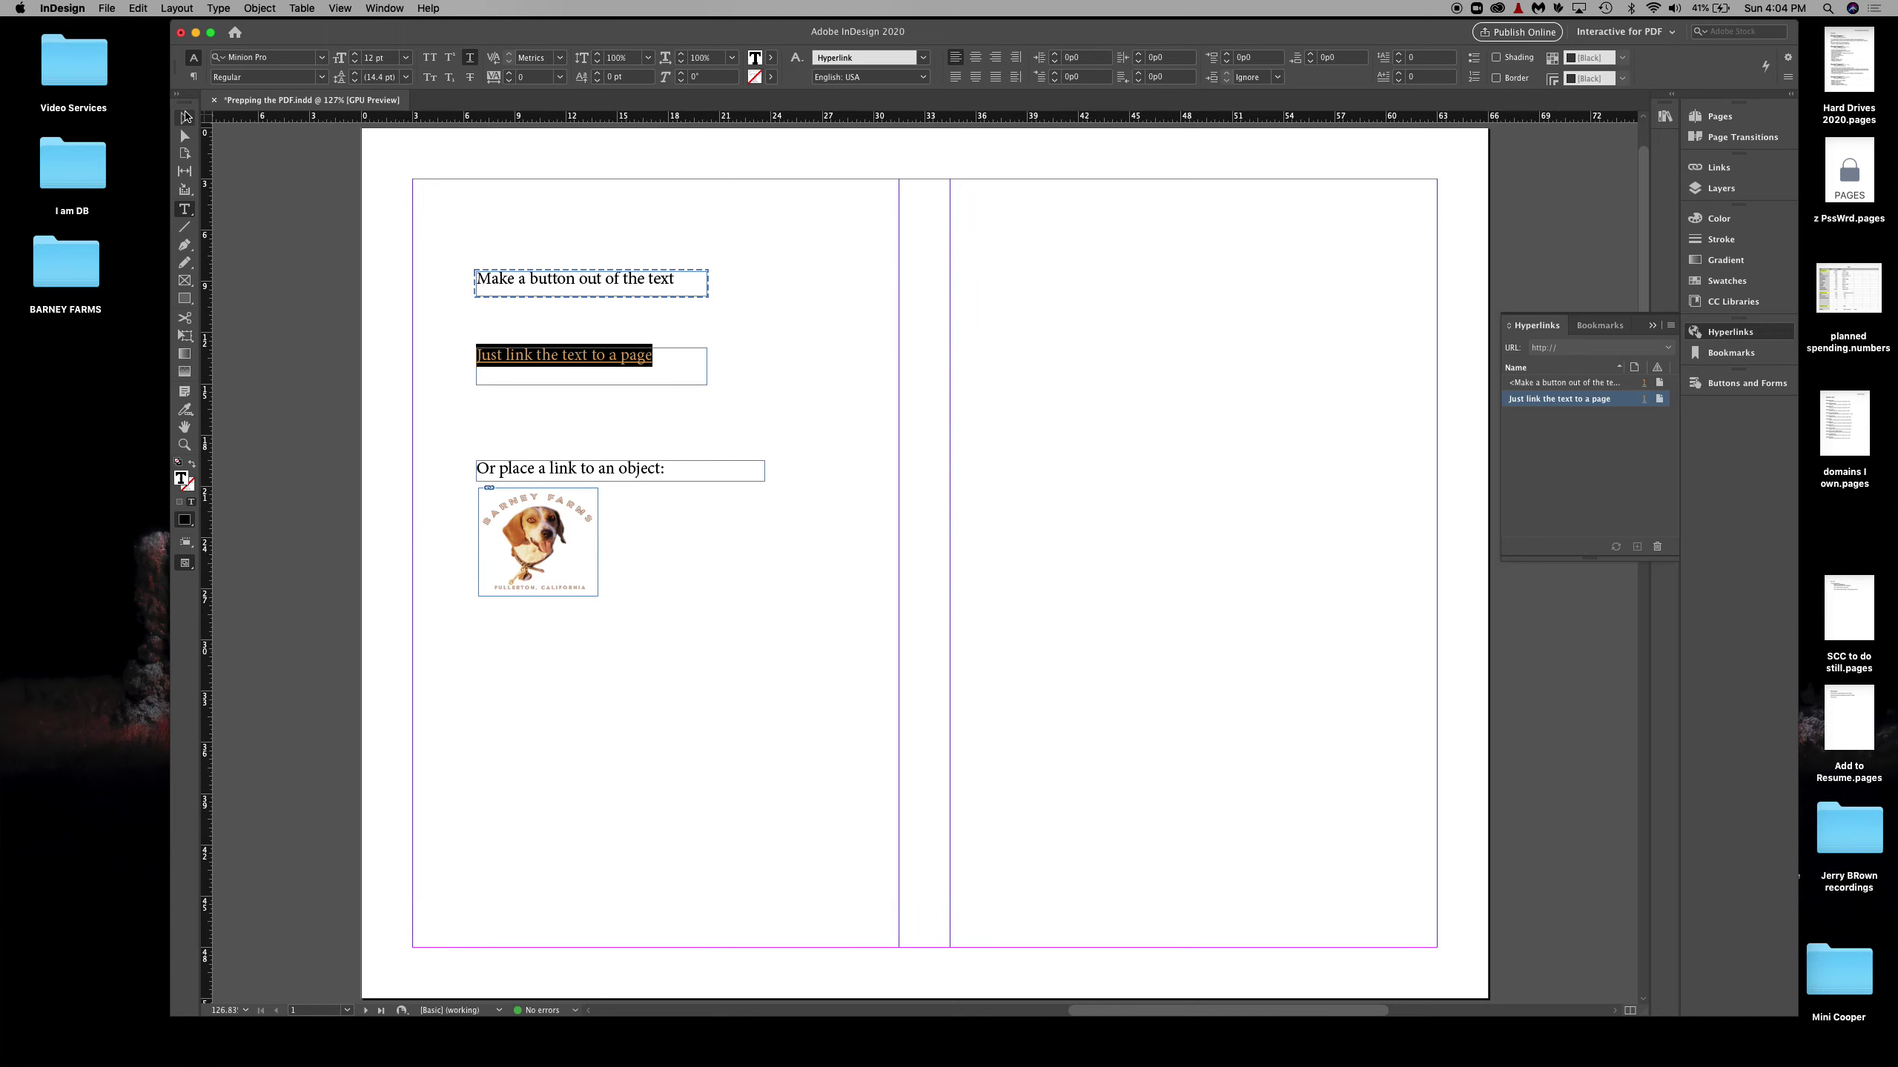
pyautogui.press('Escape')
# Step: Select the Barney Farms logo frame, create a Page hyperlink to page 6, then deselect it
pyautogui.click(533, 552)
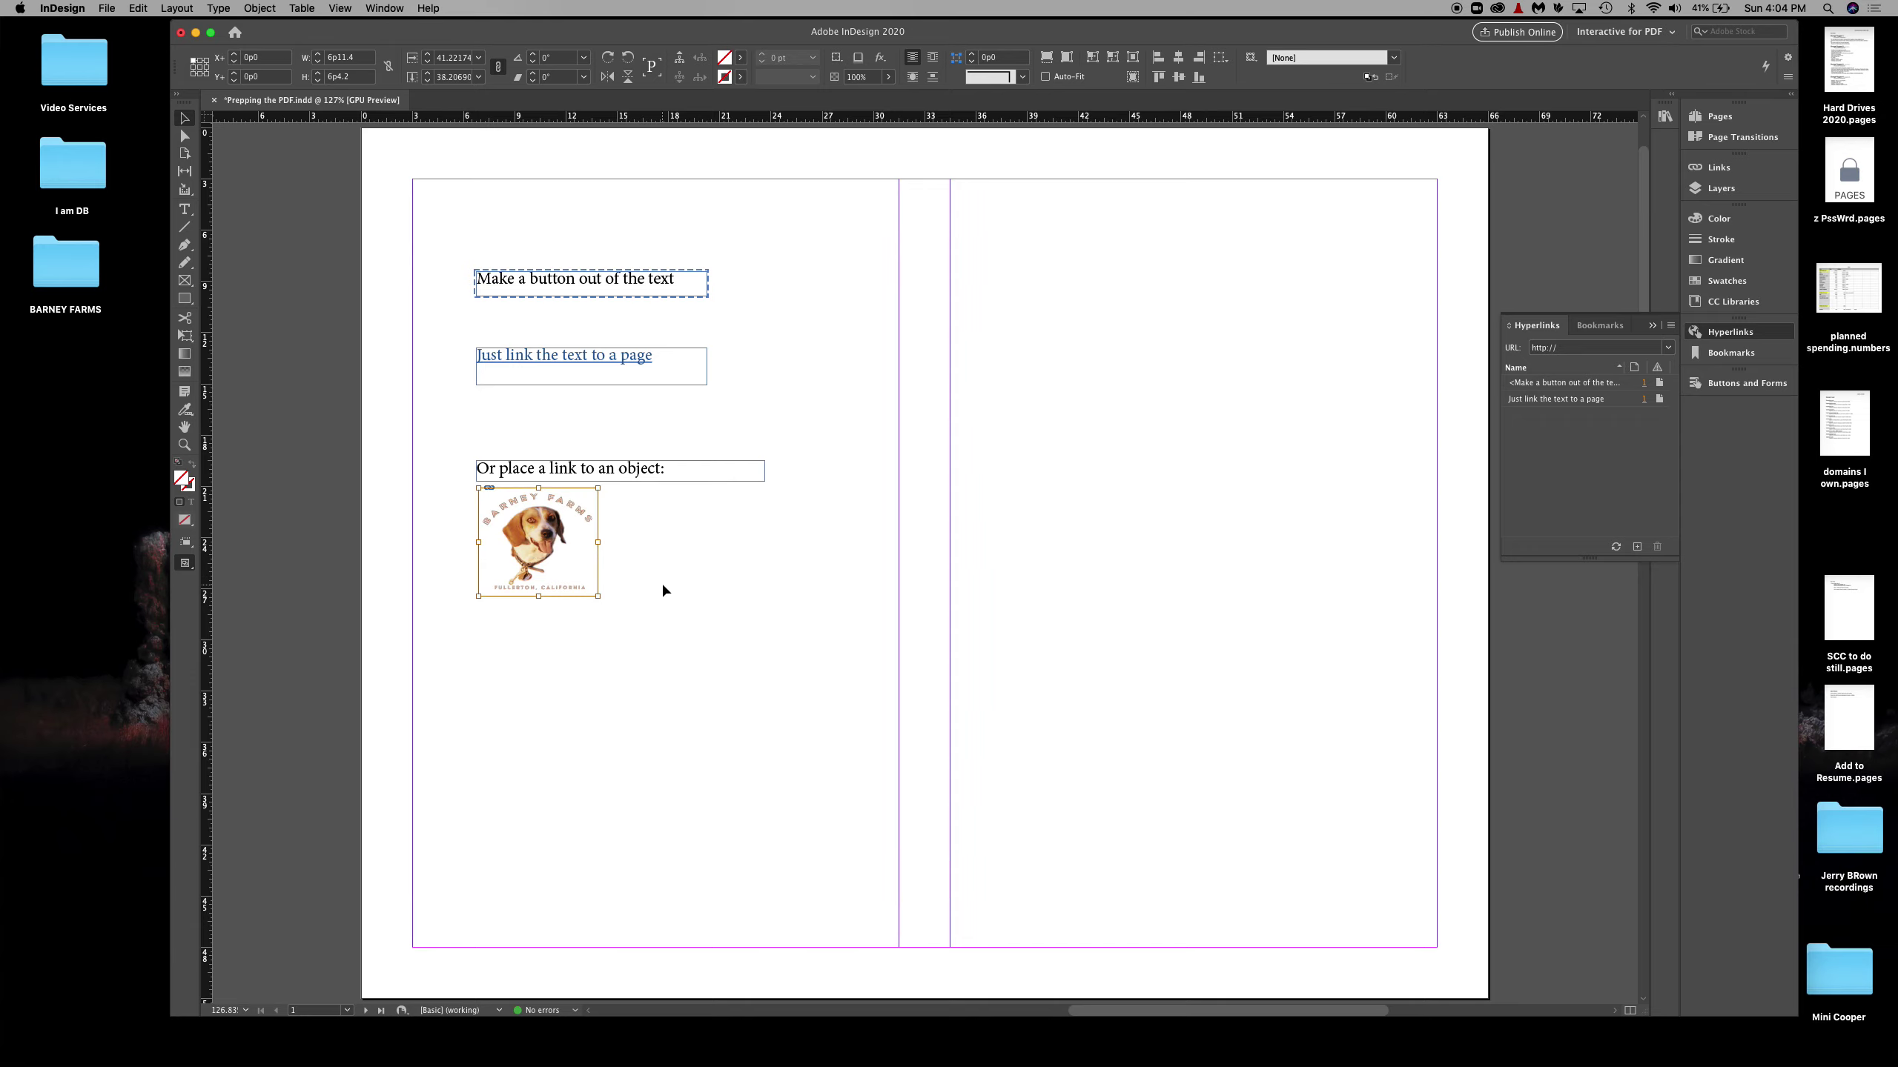
pyautogui.click(571, 560)
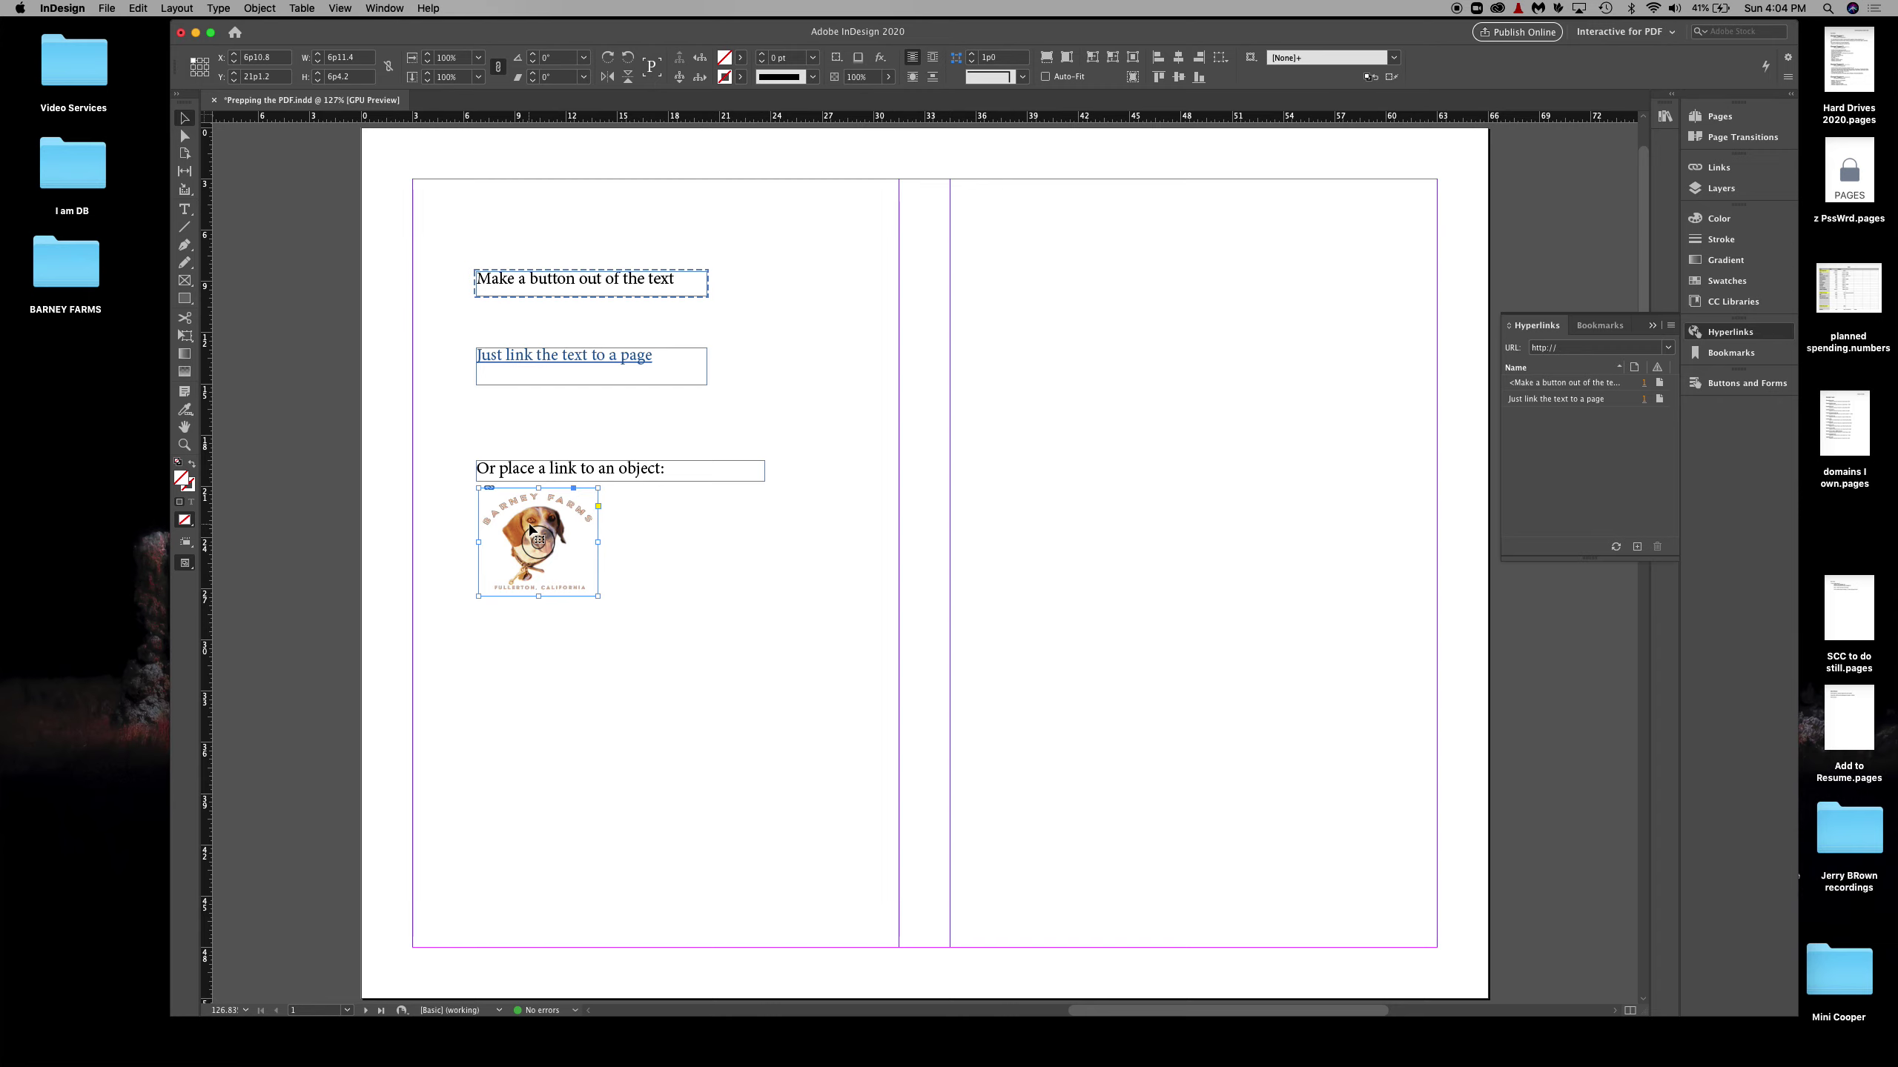
pyautogui.click(222, 7)
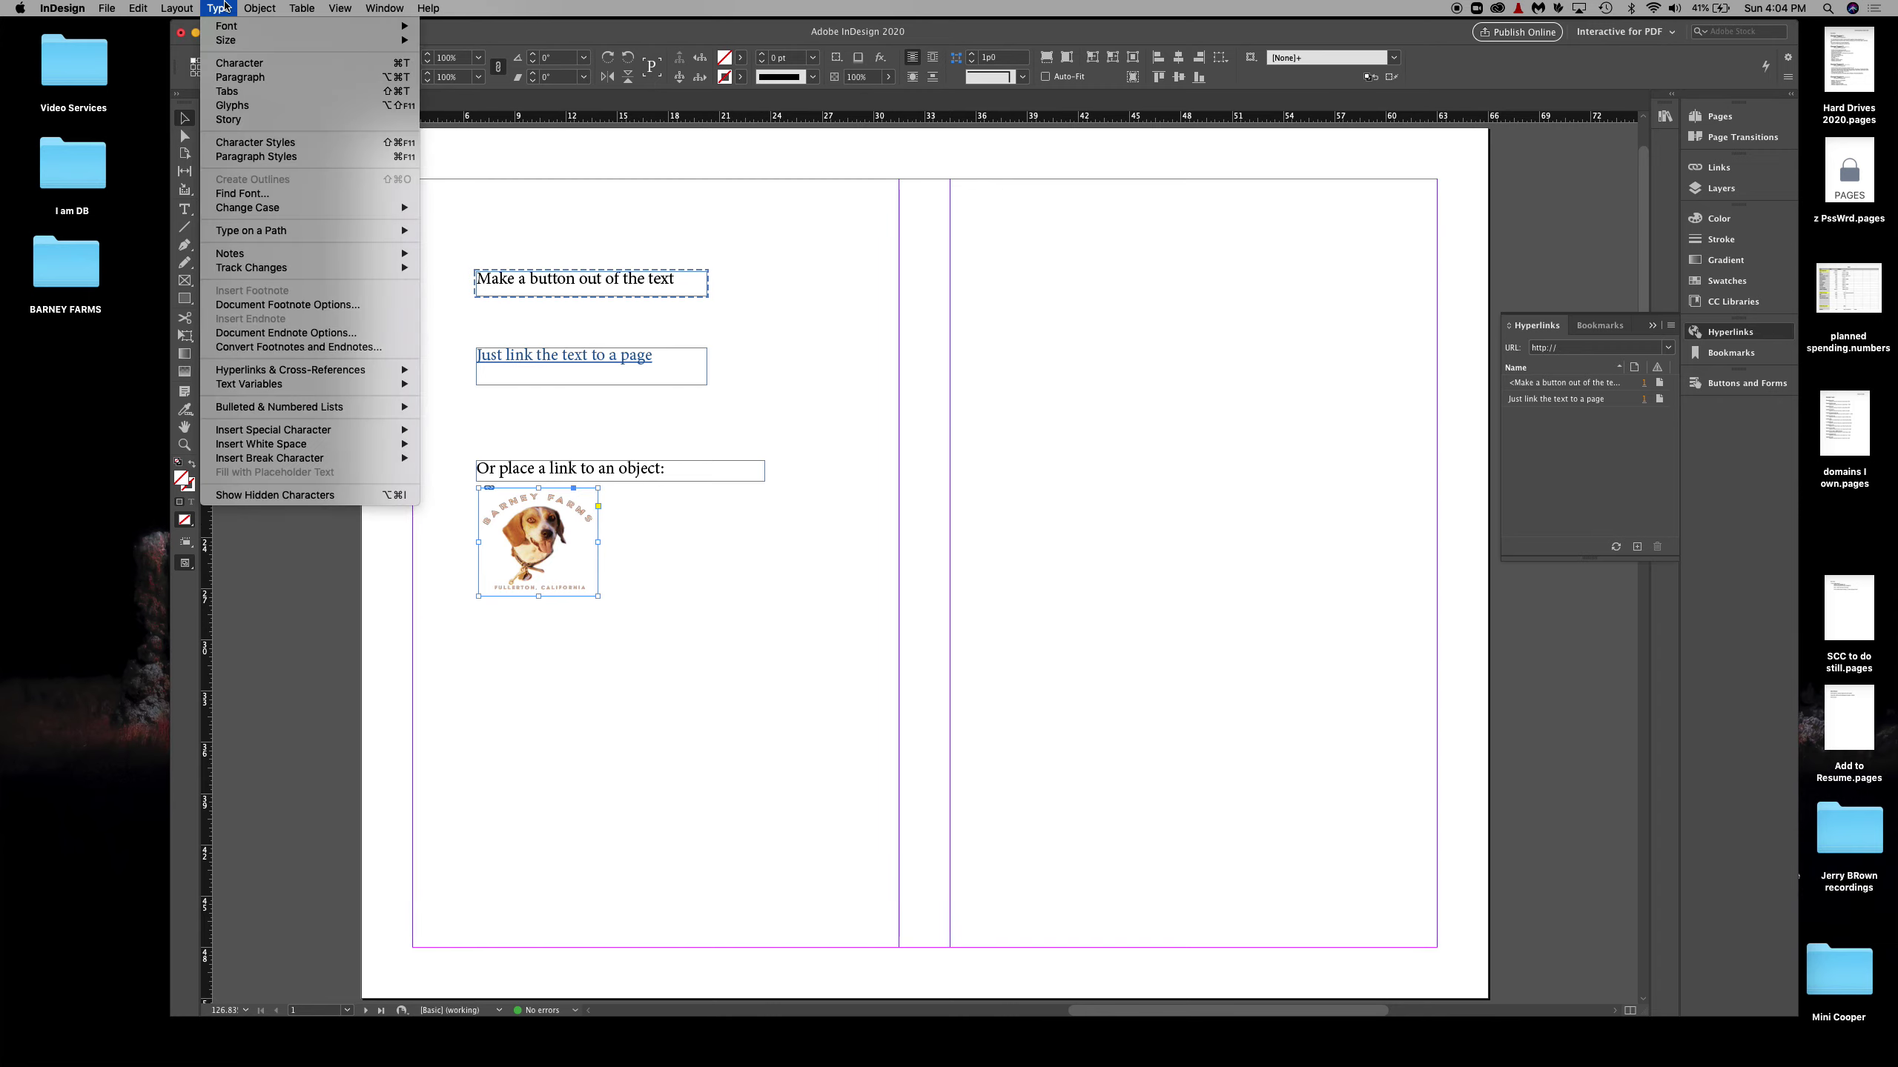
pyautogui.moveTo(256, 383)
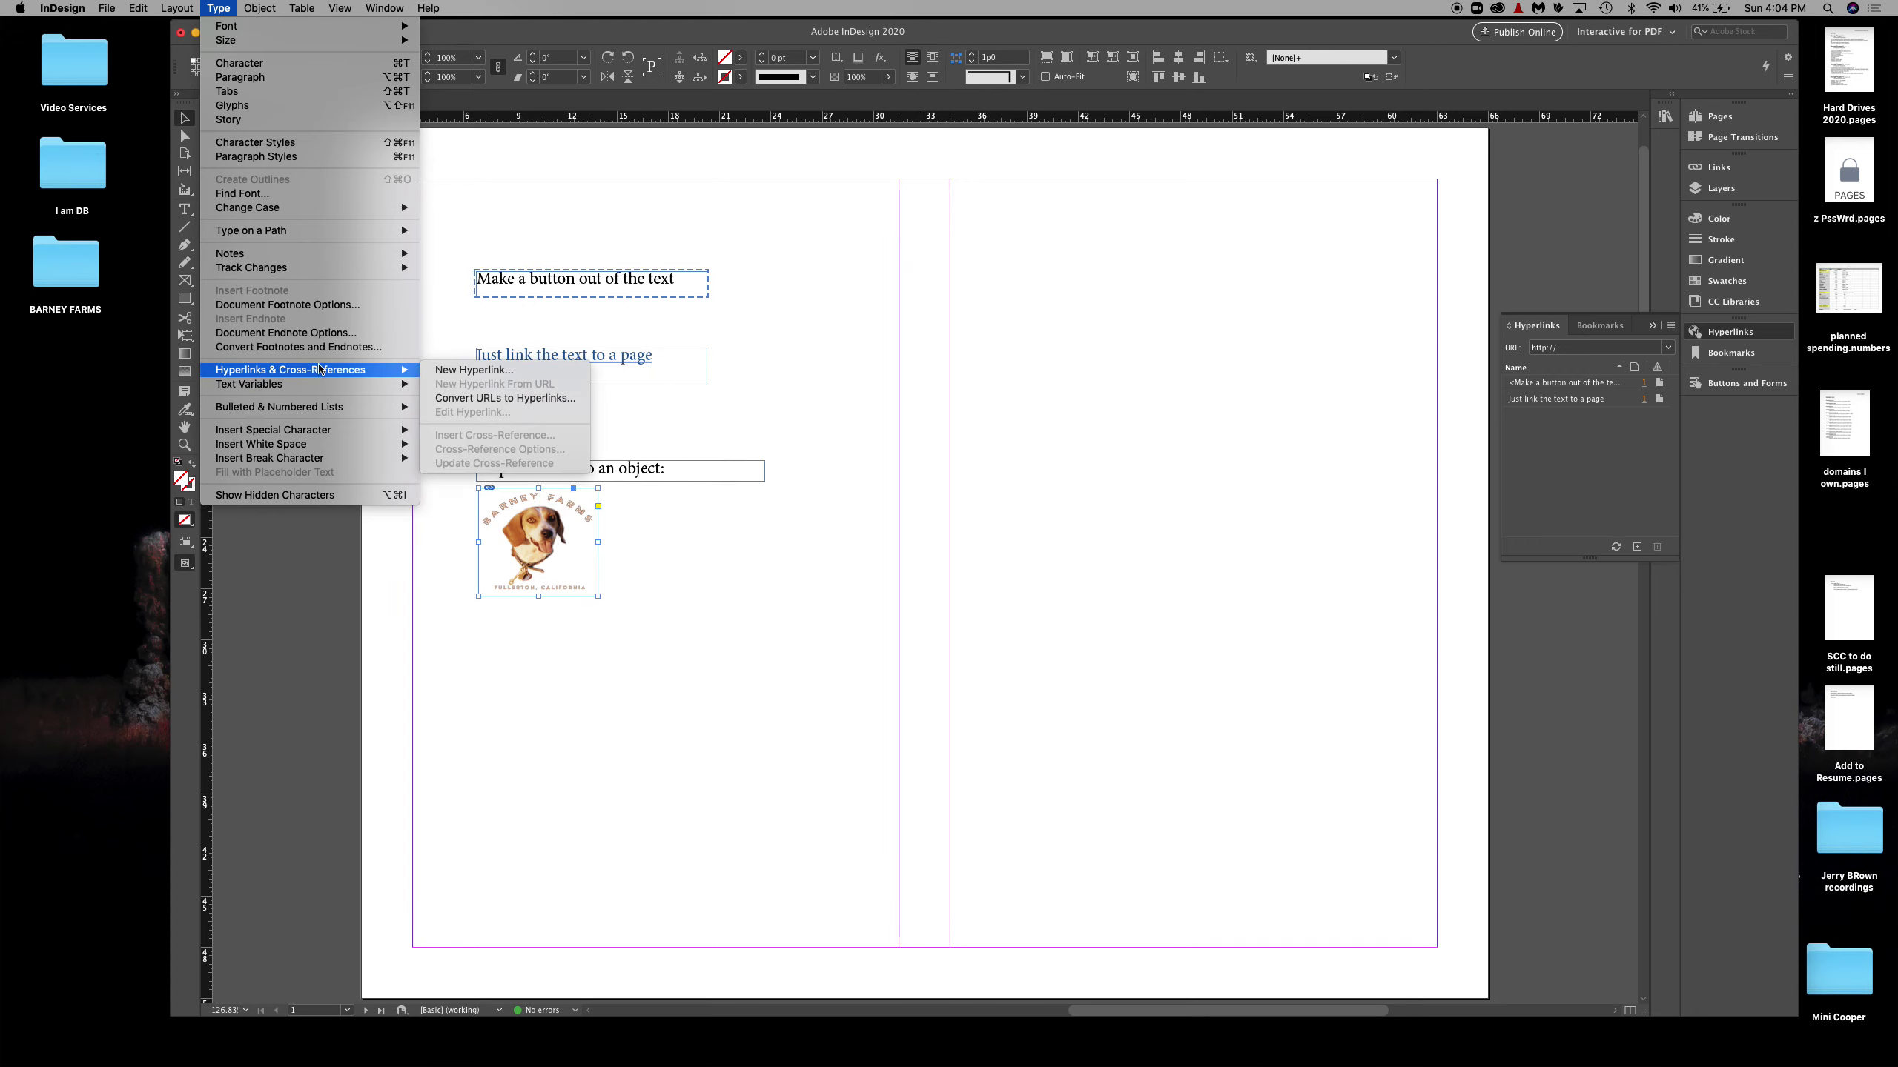
pyautogui.click(459, 370)
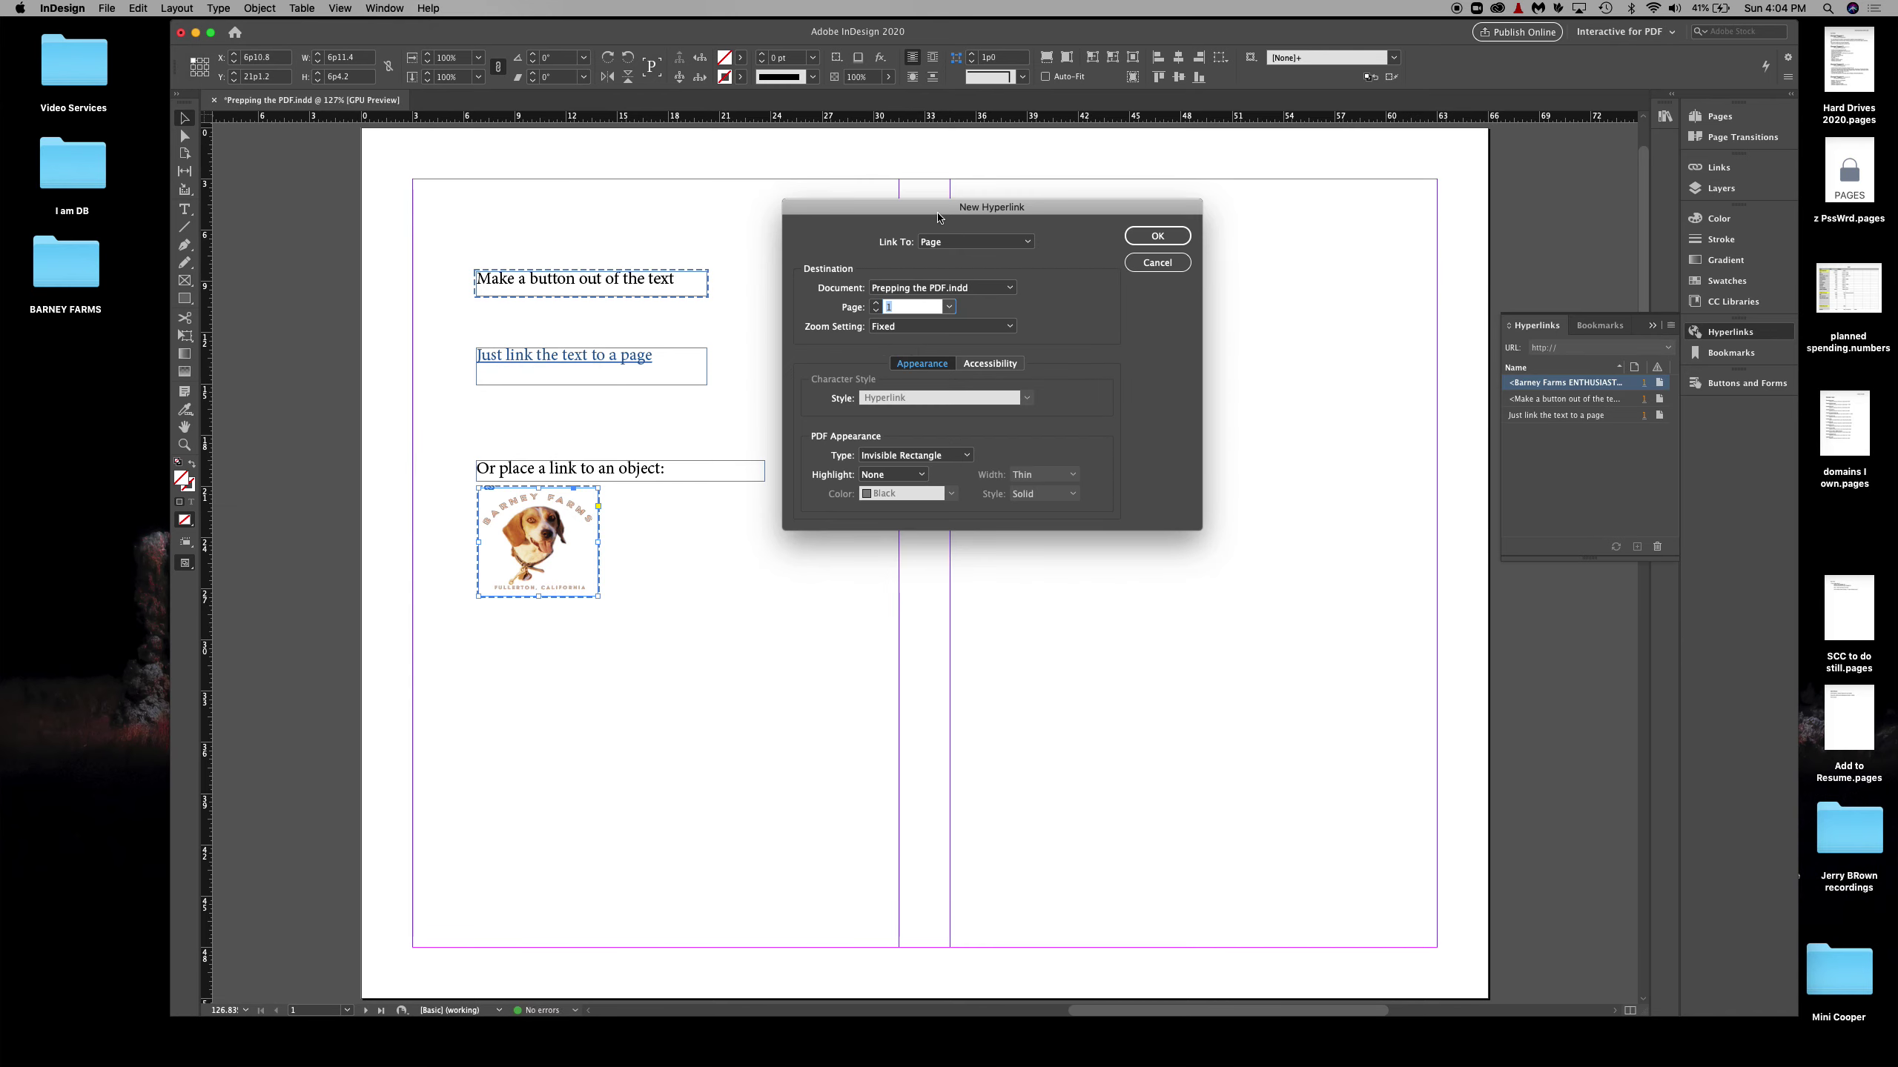
pyautogui.click(973, 242)
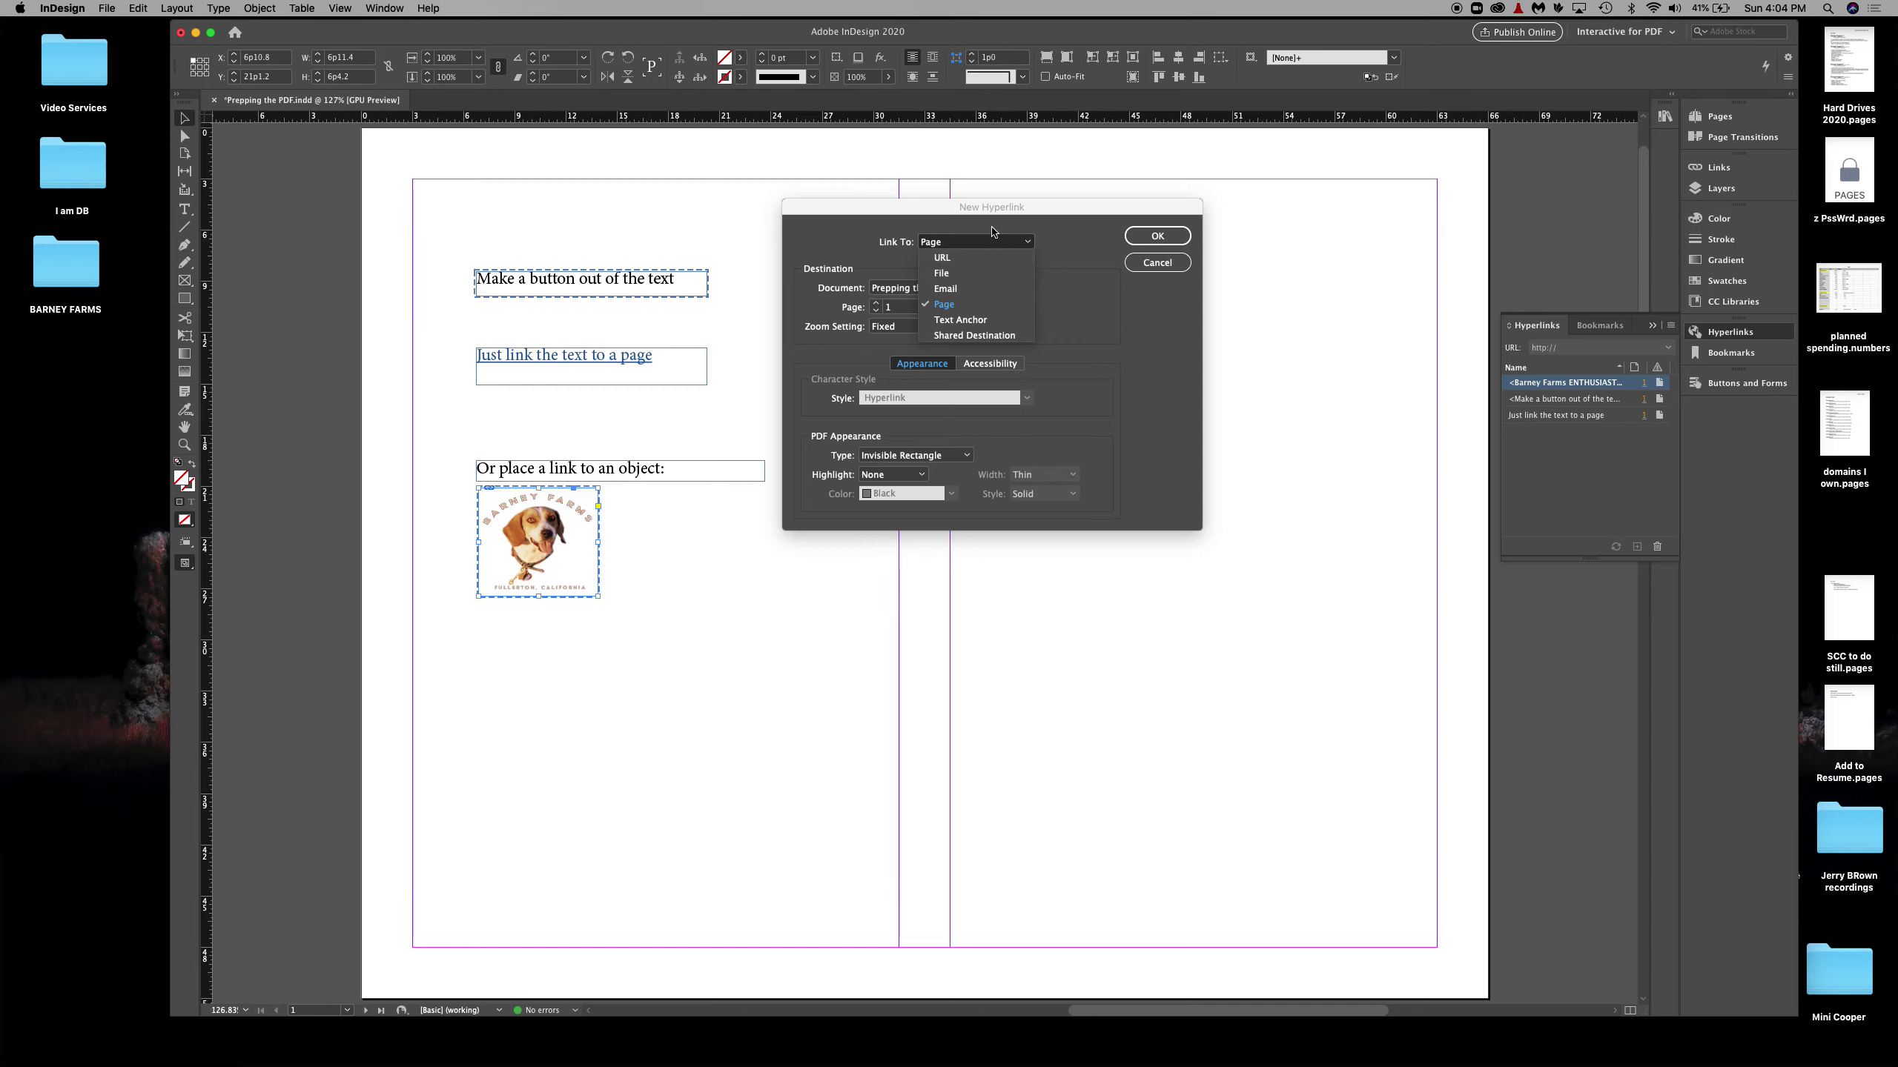
pyautogui.click(993, 238)
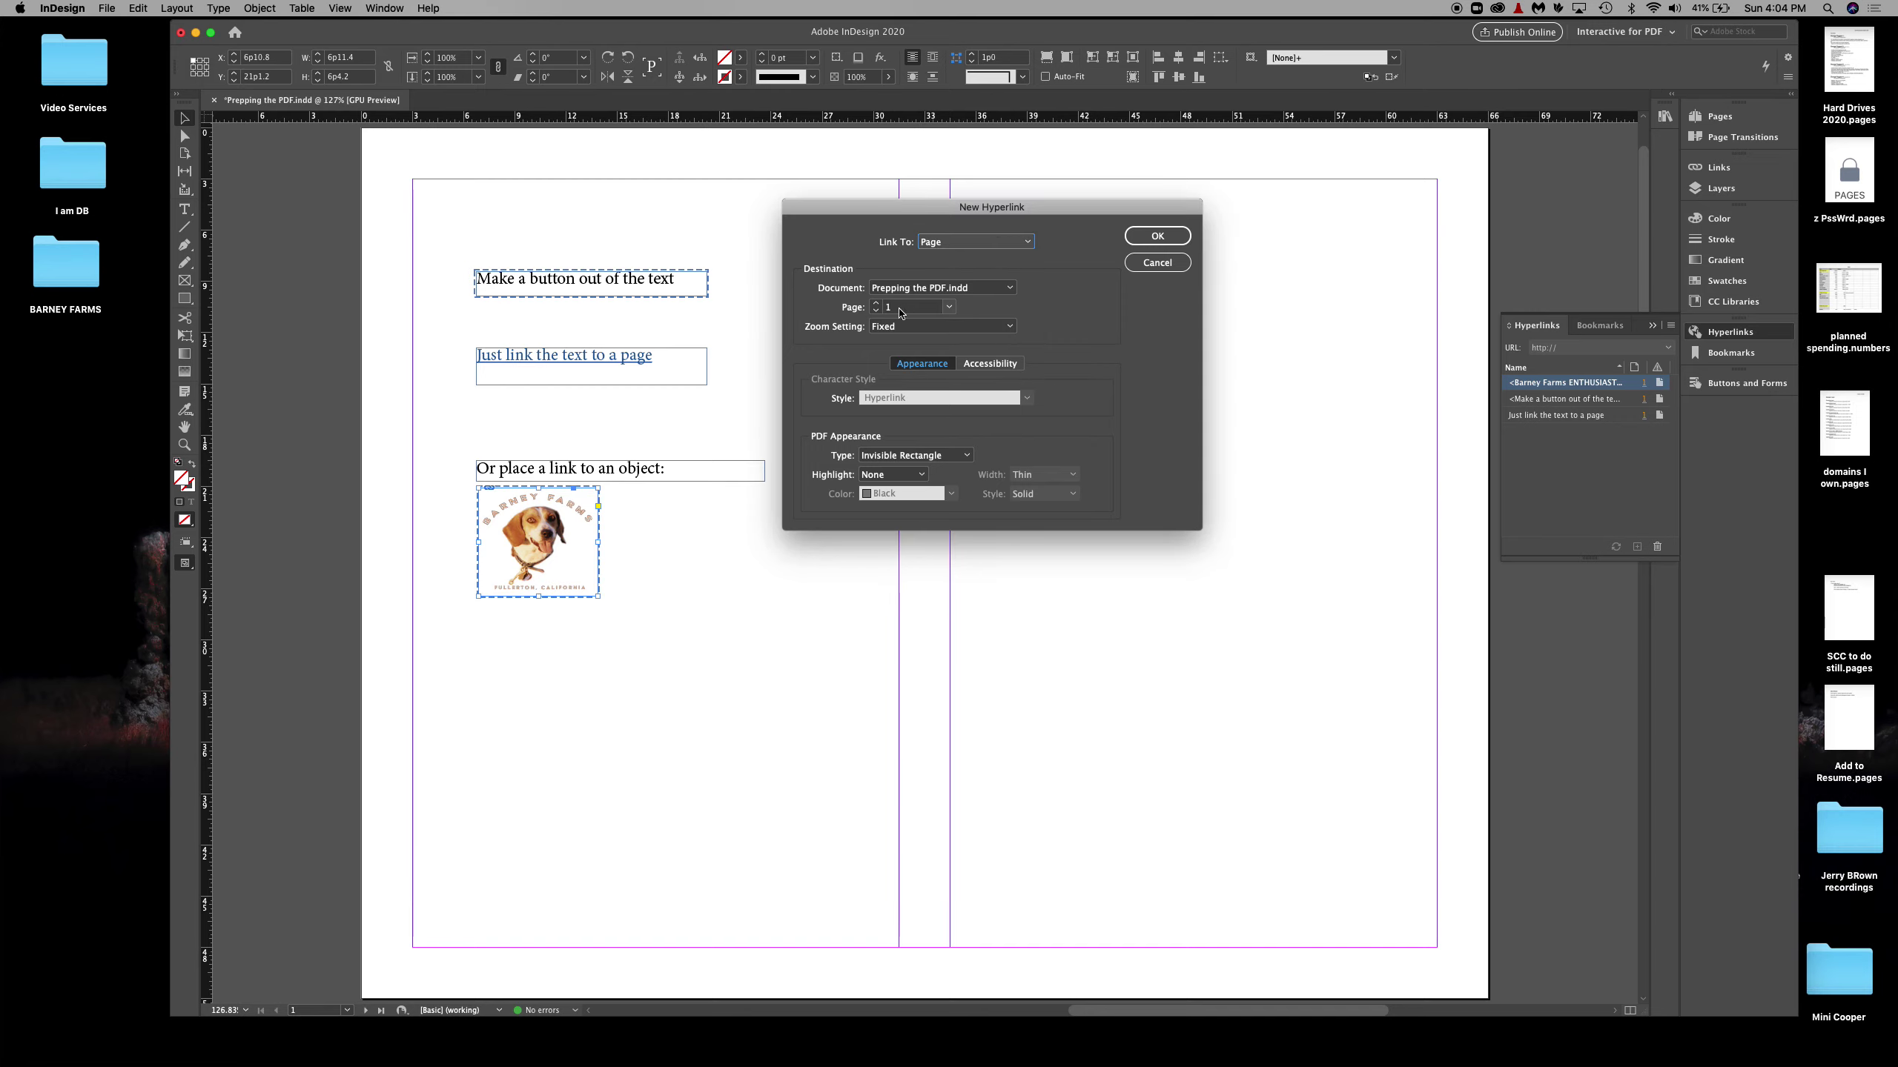
pyautogui.click(949, 307)
pyautogui.click(902, 402)
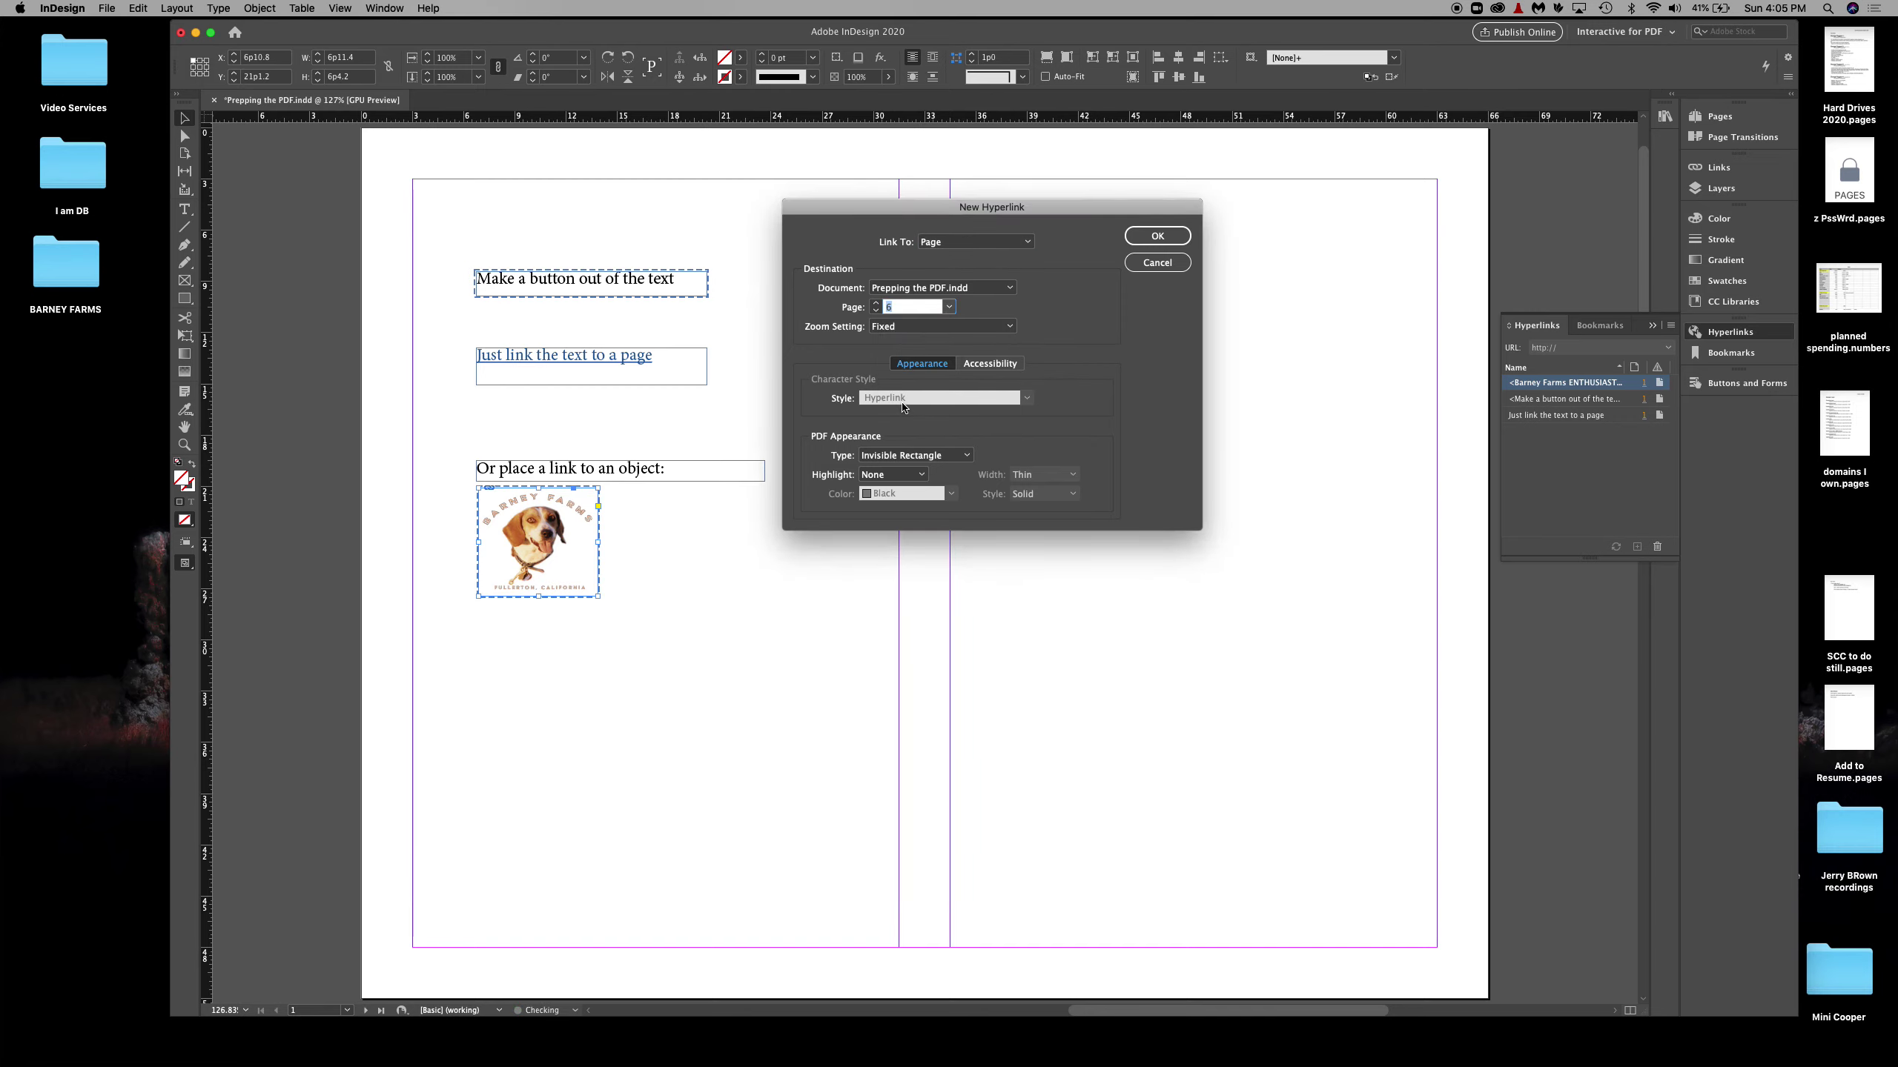
pyautogui.click(1157, 237)
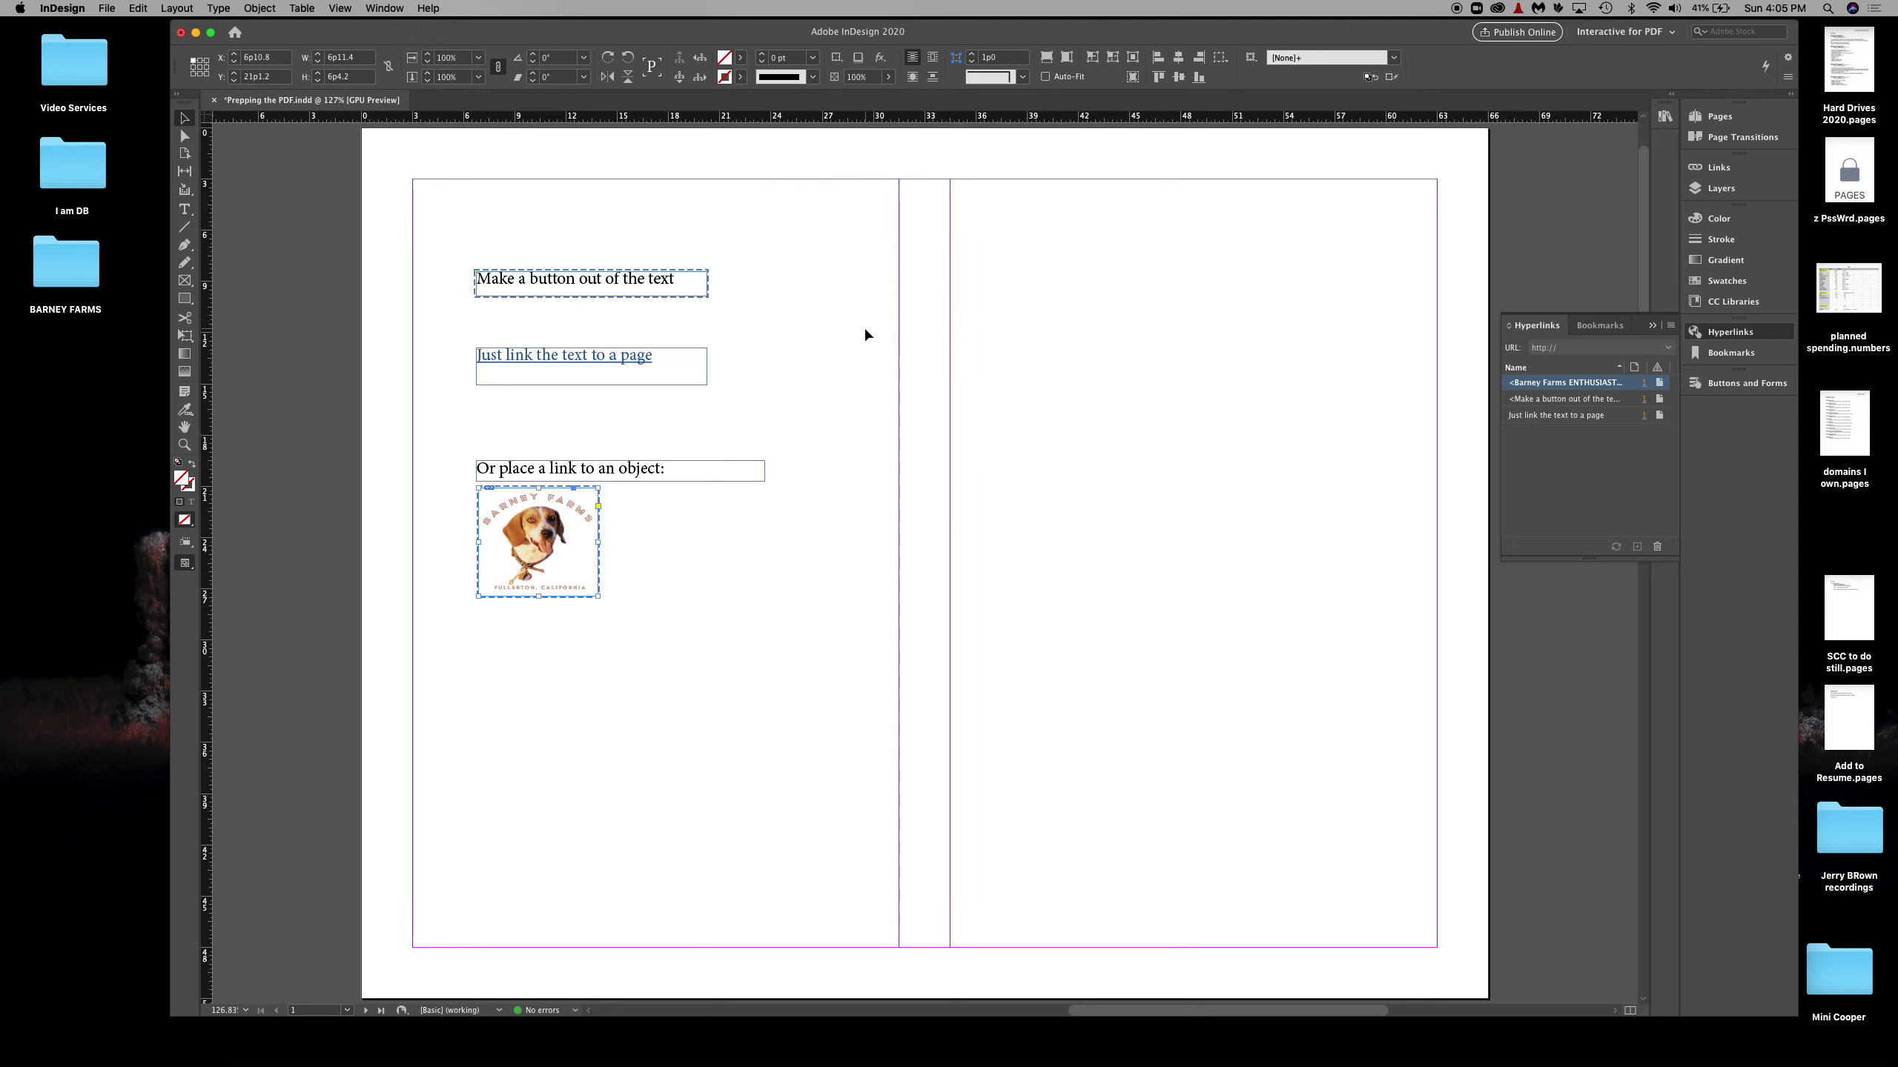
pyautogui.click(760, 425)
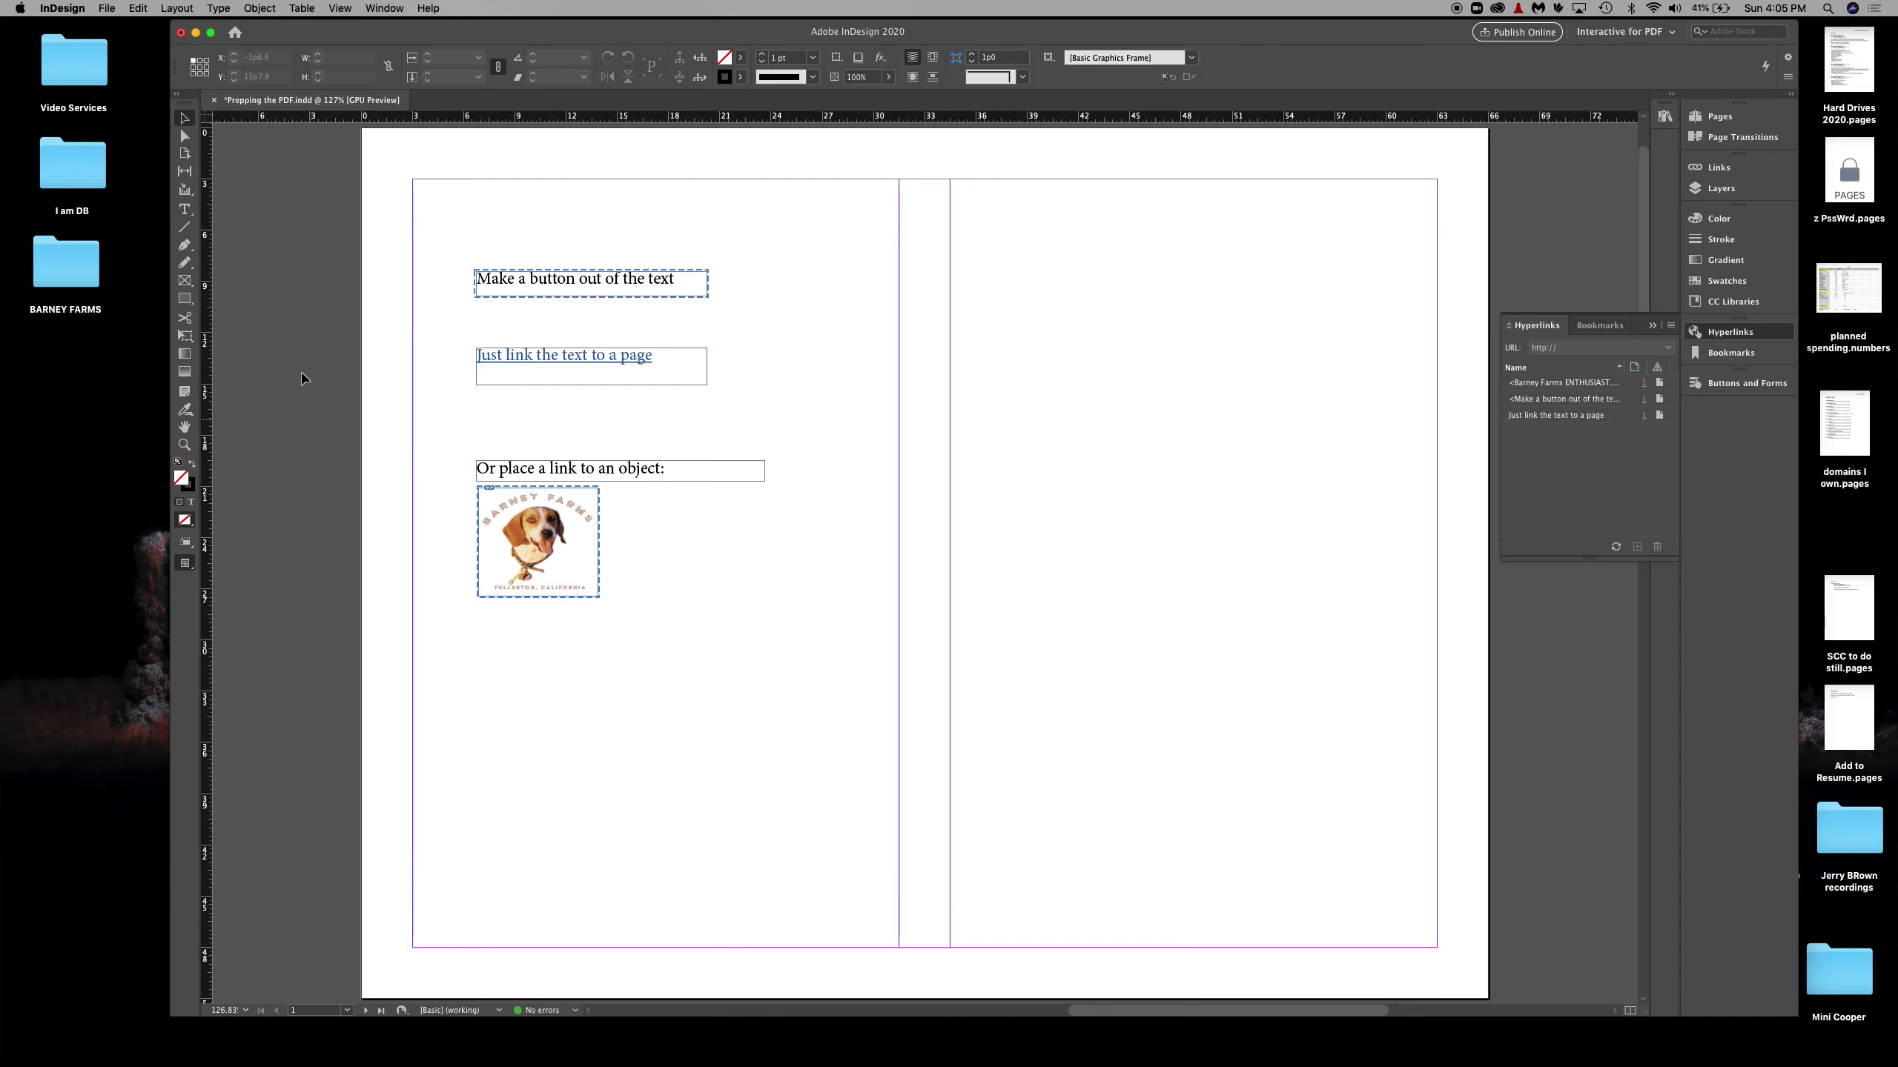
# Step: Save the document, then export it as interactive PDF 'Prepping the PDF 2.pdf', accepting the colour warning
pyautogui.click(109, 7)
pyautogui.click(127, 105)
pyautogui.click(109, 8)
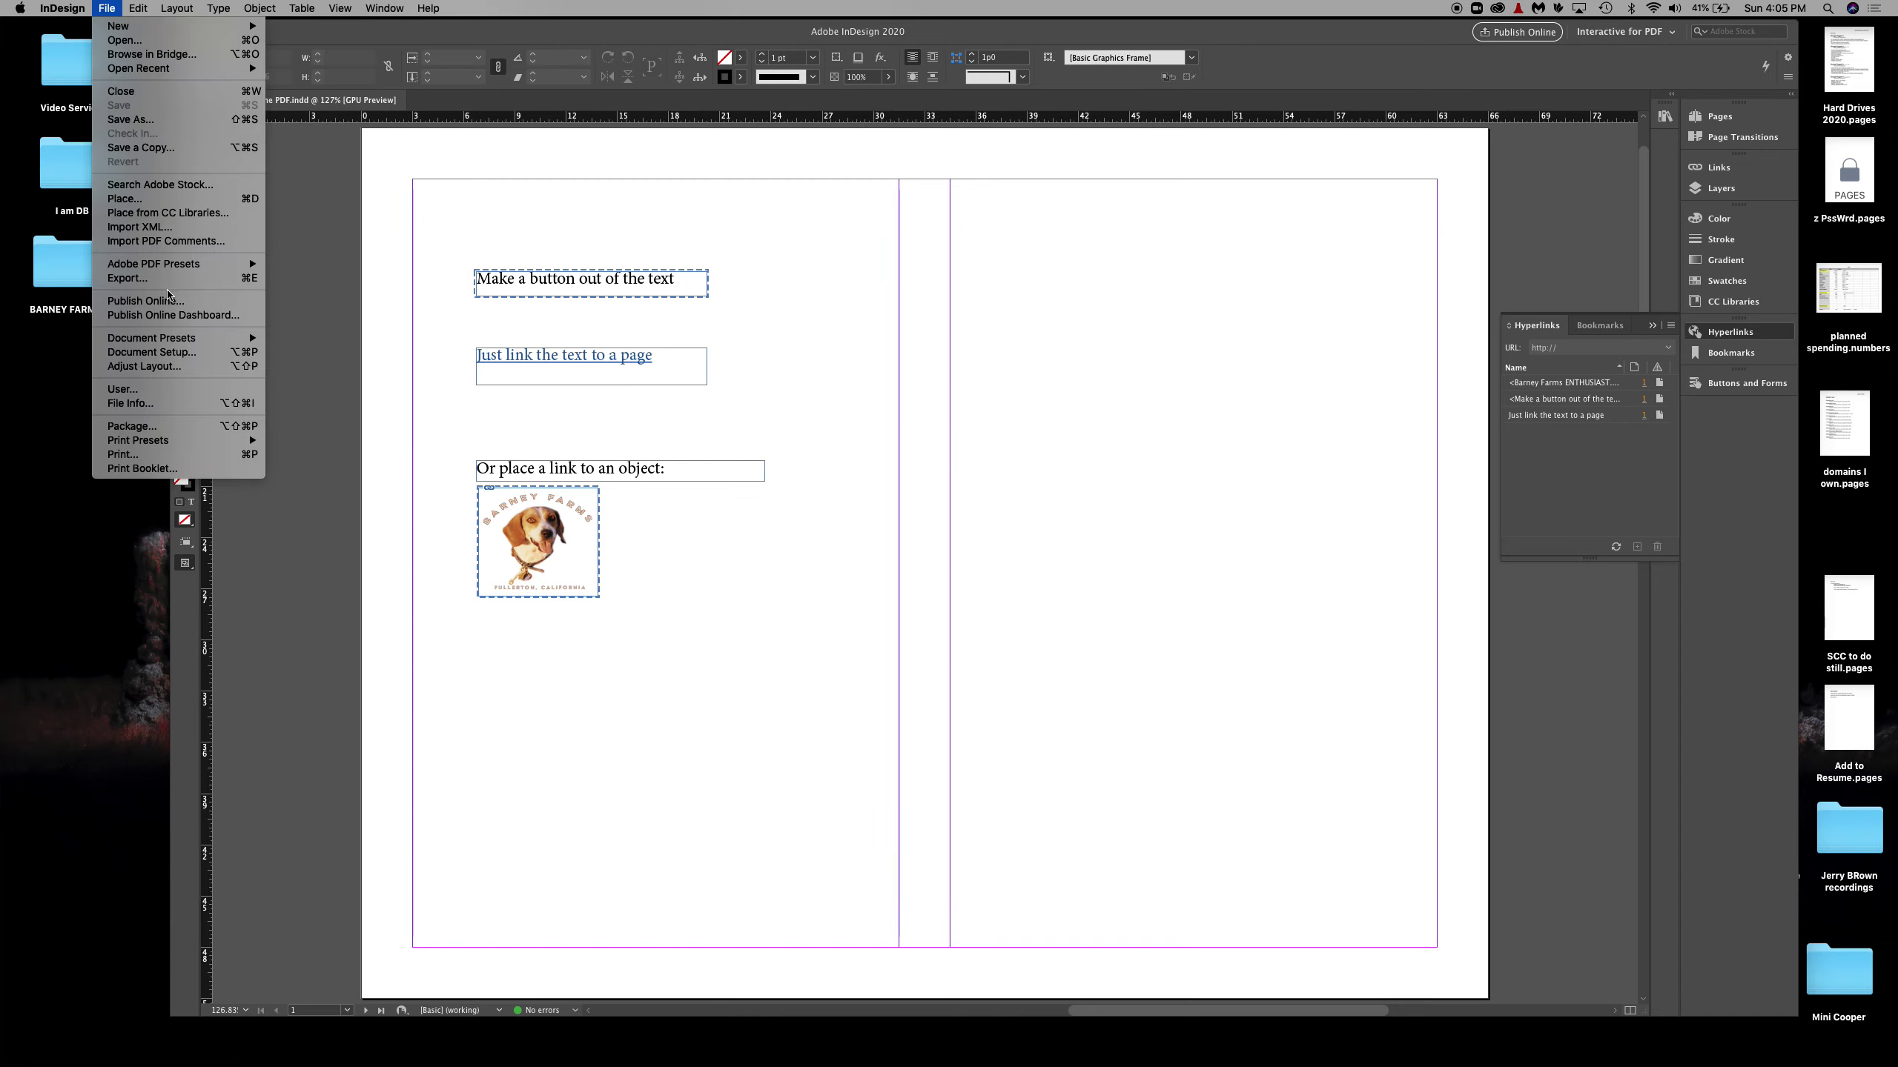
pyautogui.click(169, 280)
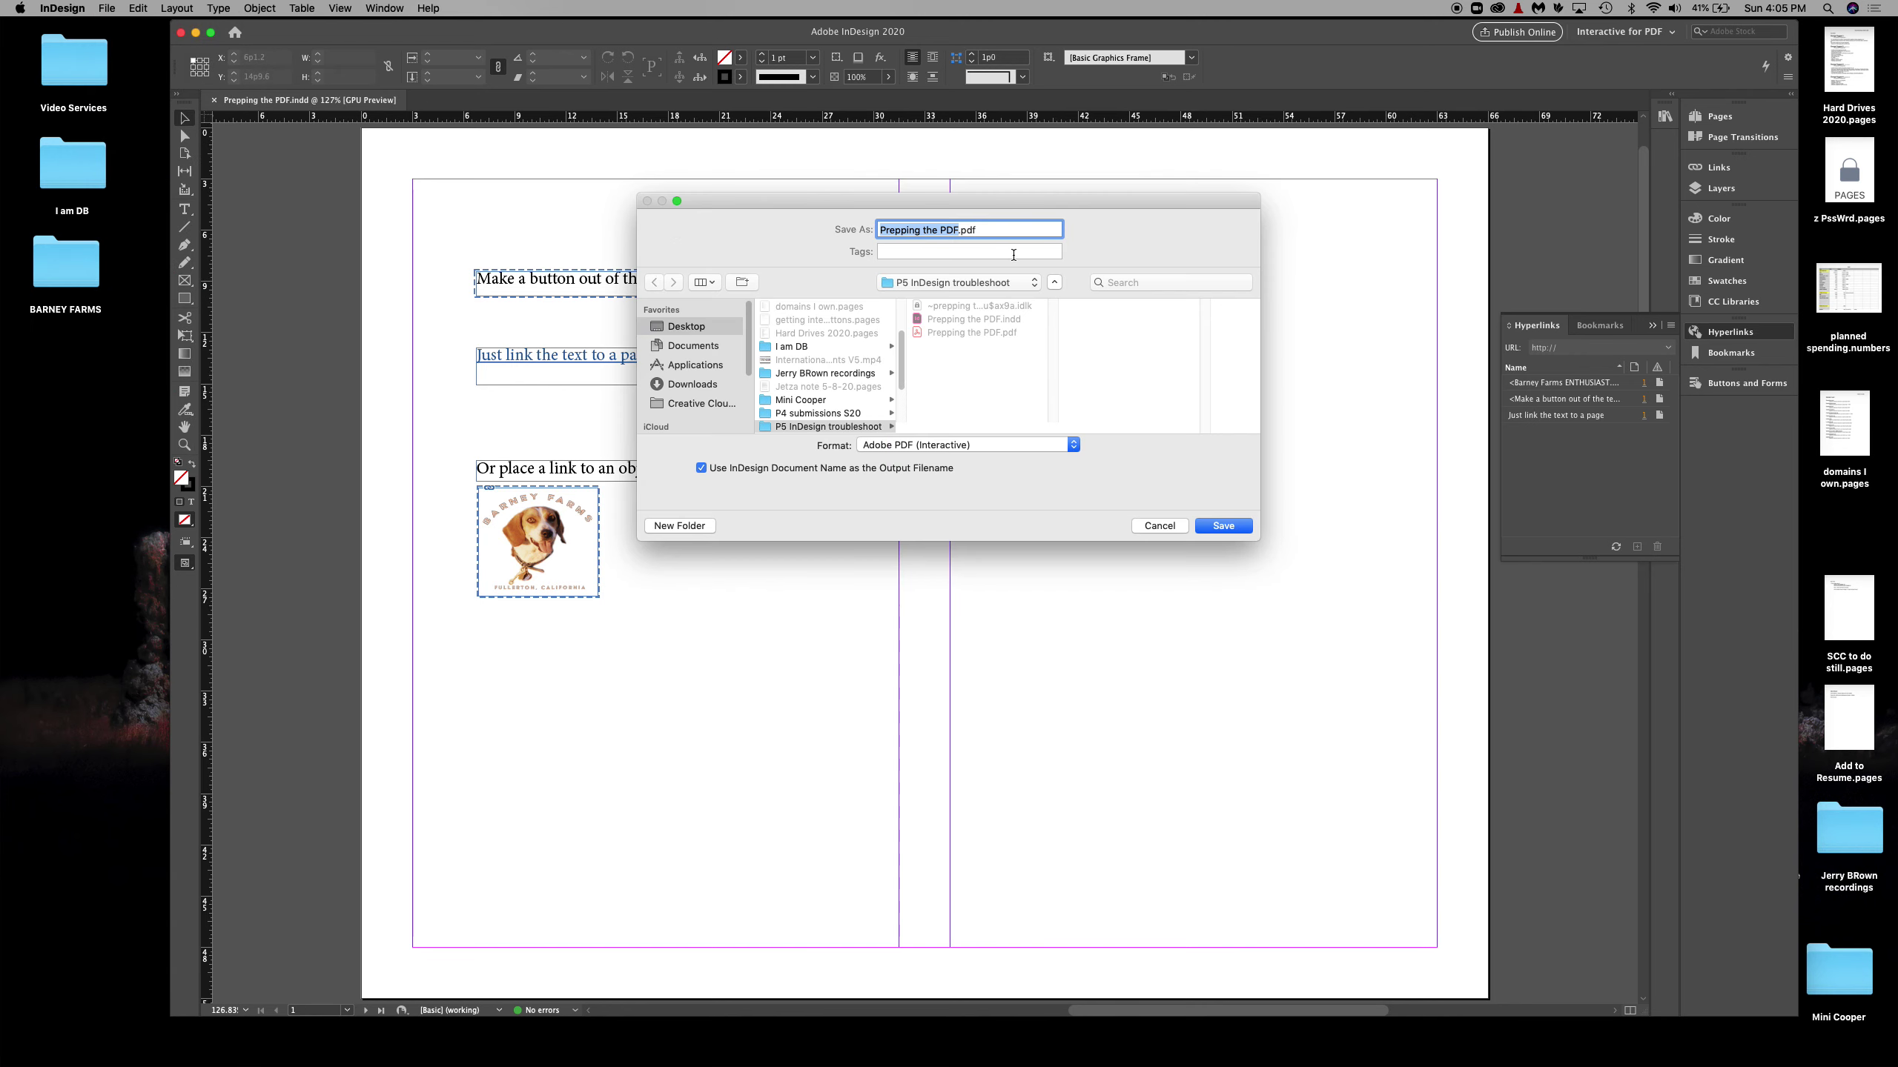
pyautogui.click(959, 235)
pyautogui.write('2')
pyautogui.click(1234, 526)
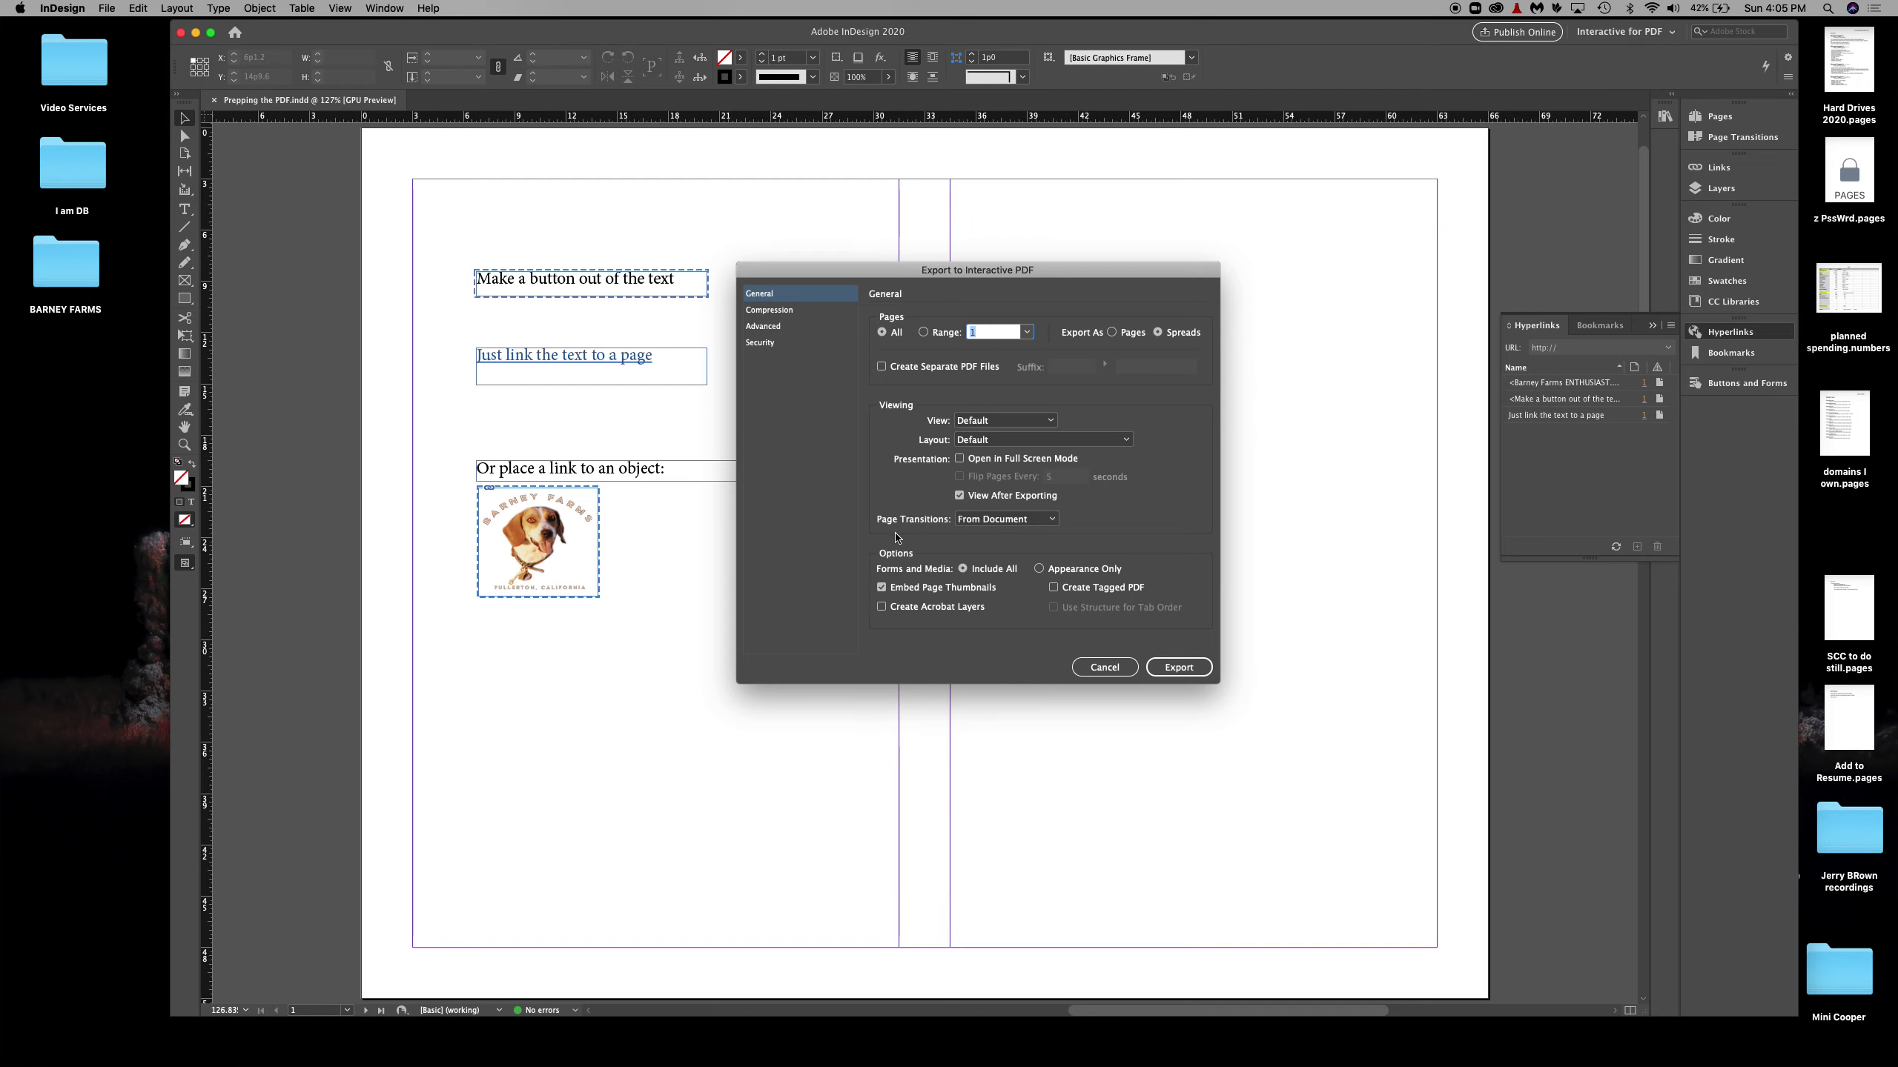
pyautogui.click(1178, 666)
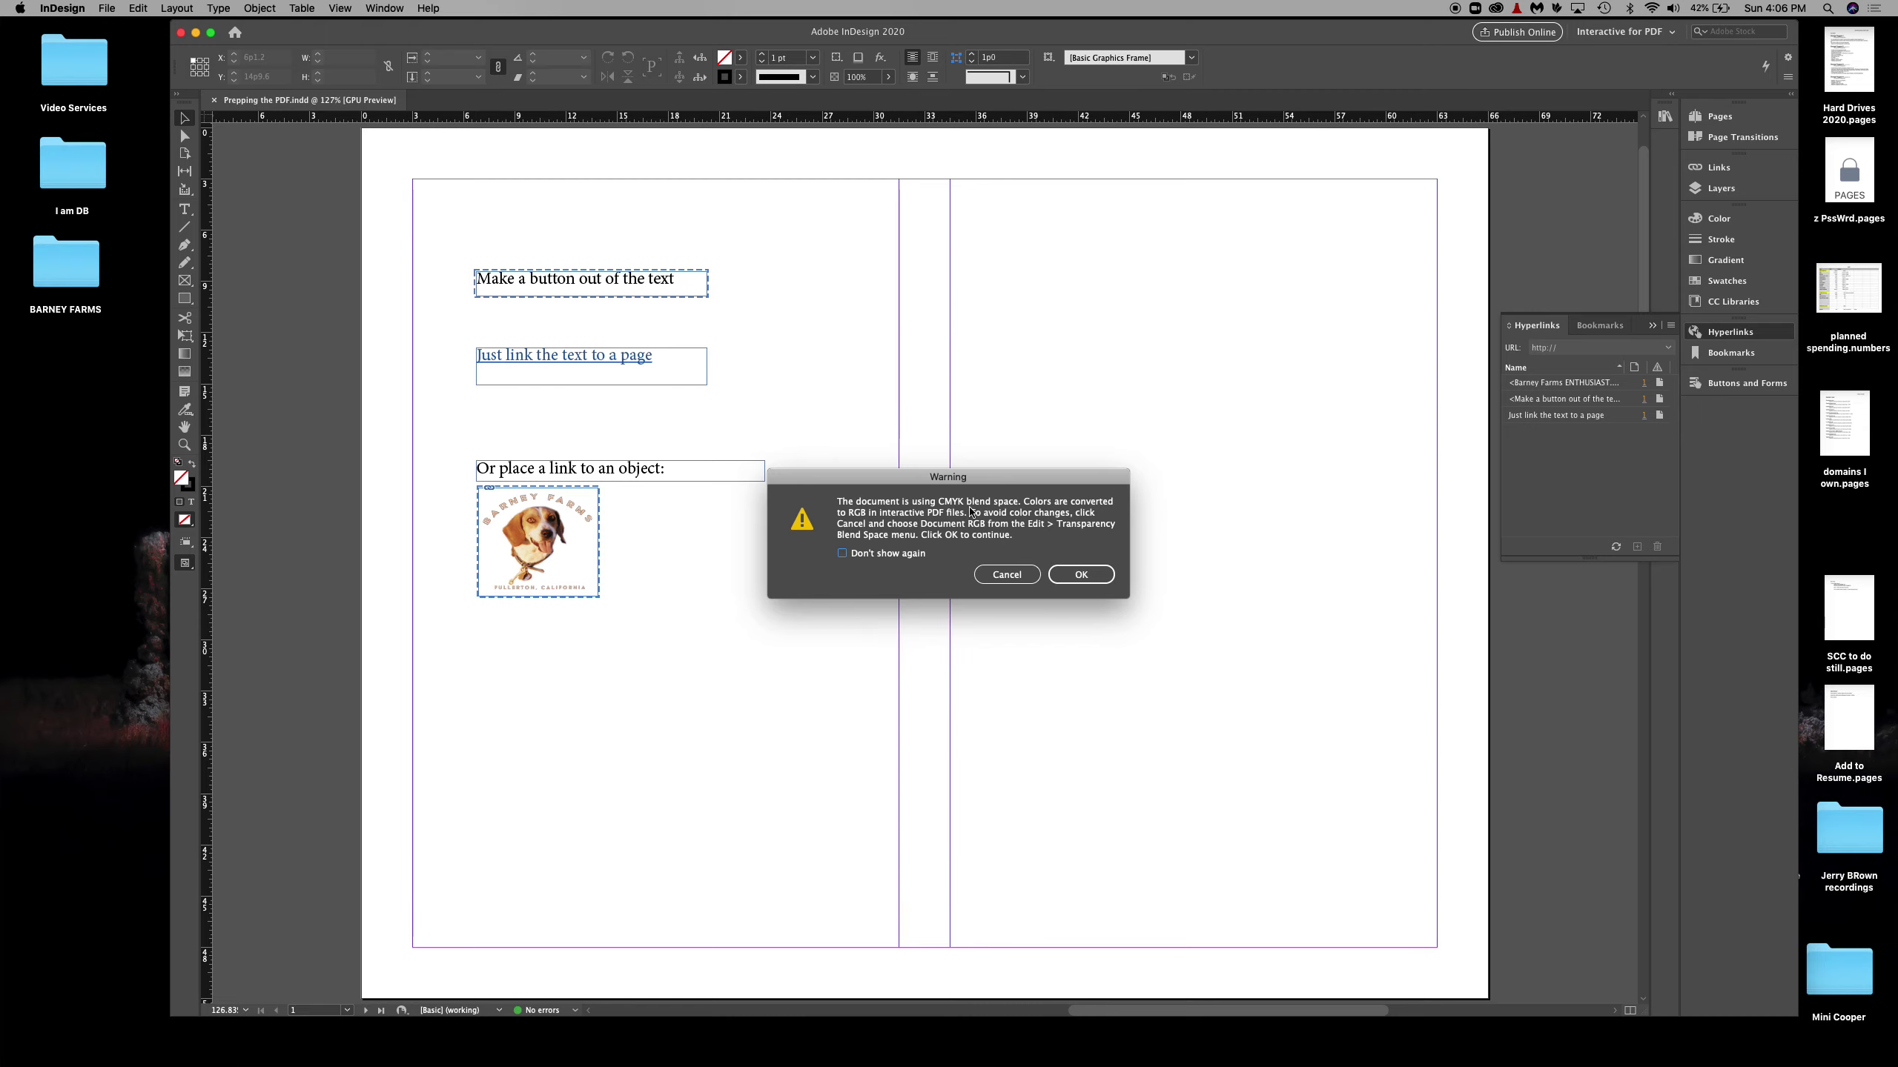
pyautogui.click(1076, 576)
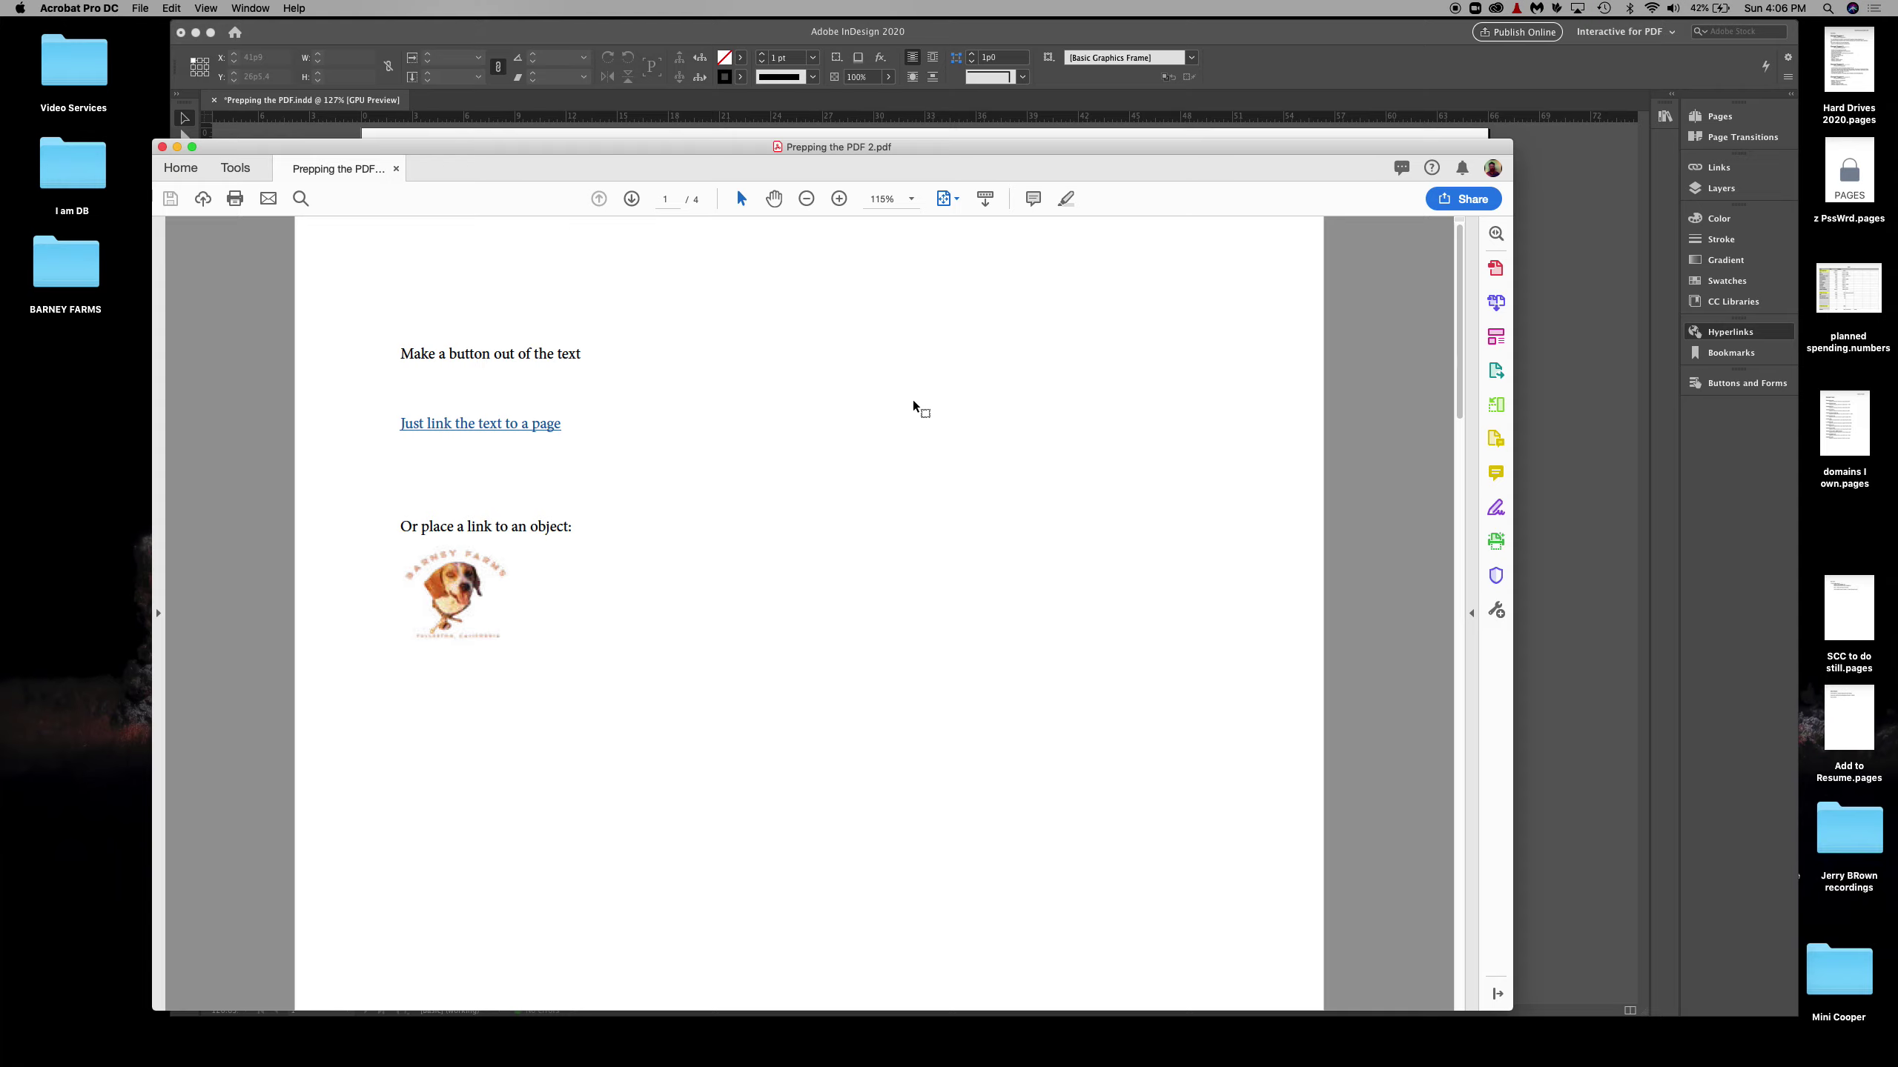
# Step: In Acrobat, fit the page in view, test the first text link, and return to page 1
pyautogui.press('super+minus')
pyautogui.press('super+minus')
pyautogui.press('super+minus')
pyautogui.press('super+minus')
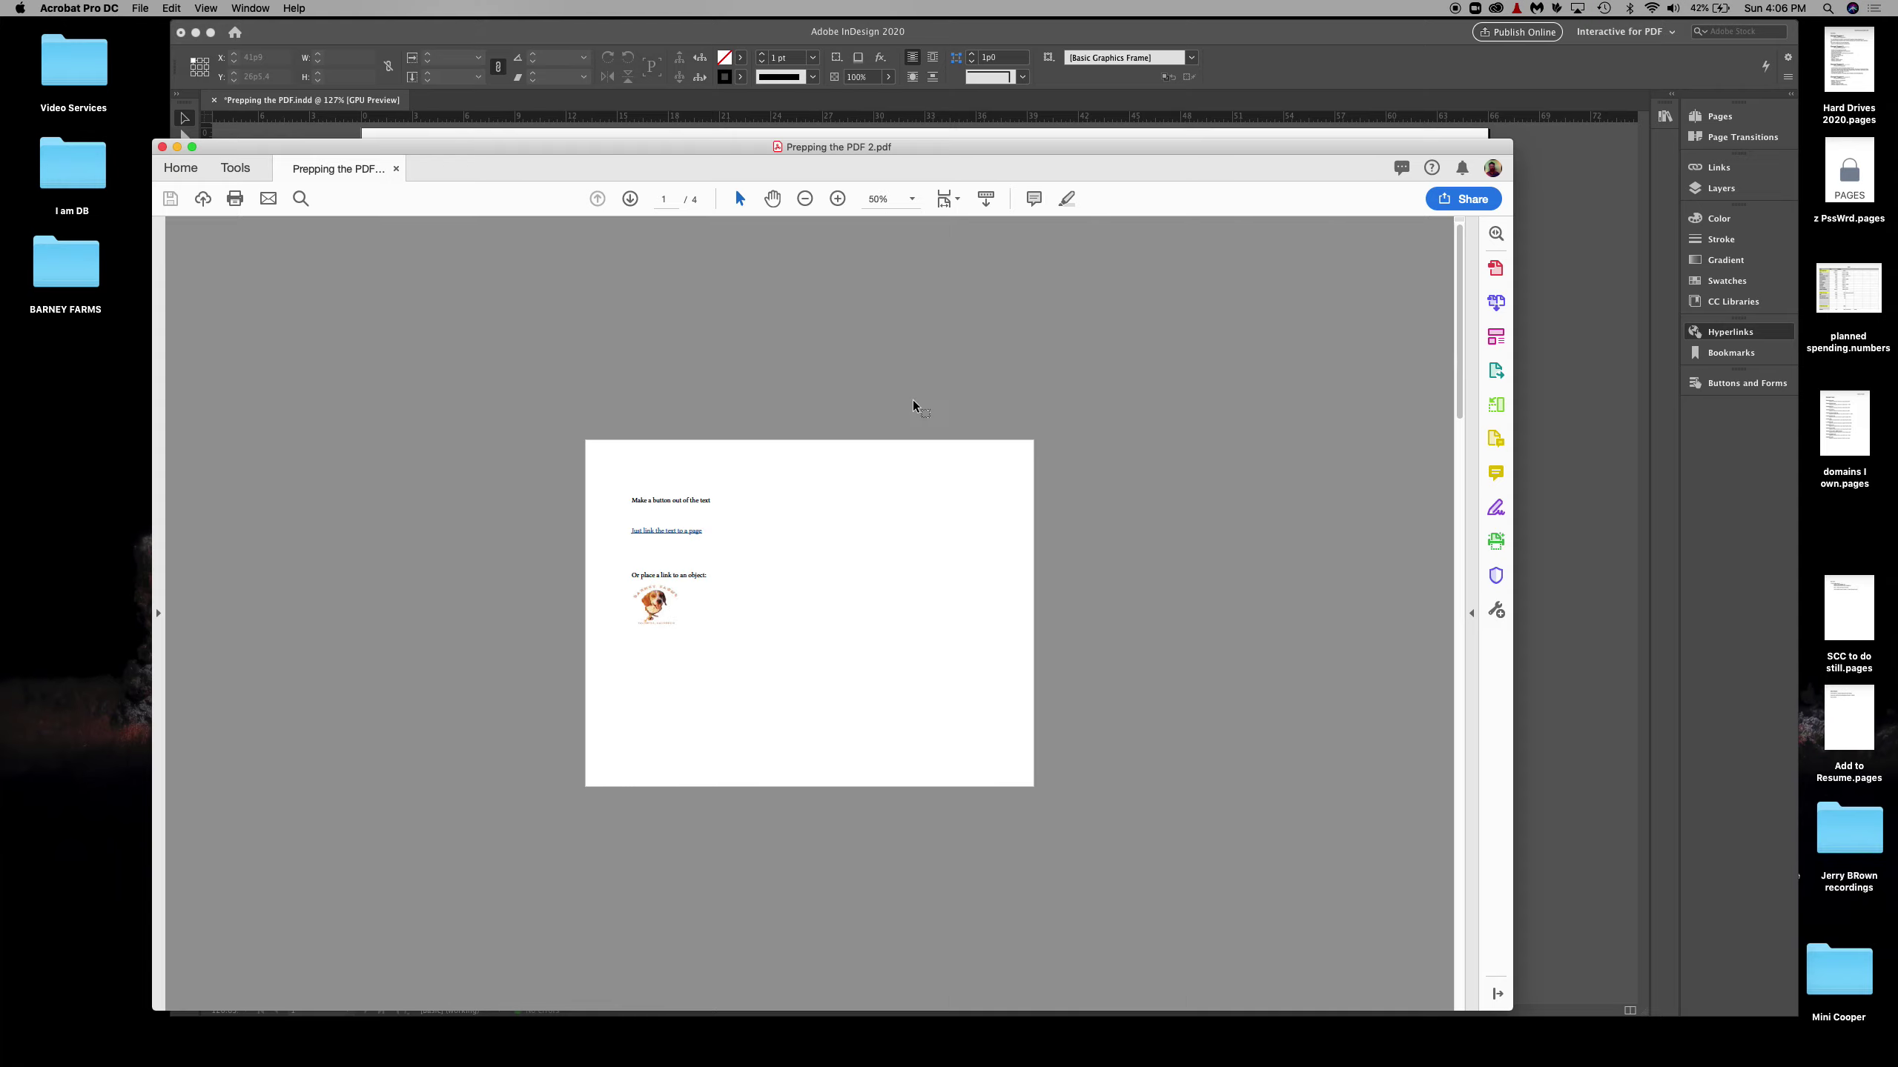
pyautogui.scroll(-1, 970, 546)
pyautogui.scroll(1, 970, 551)
pyautogui.press('super+2')
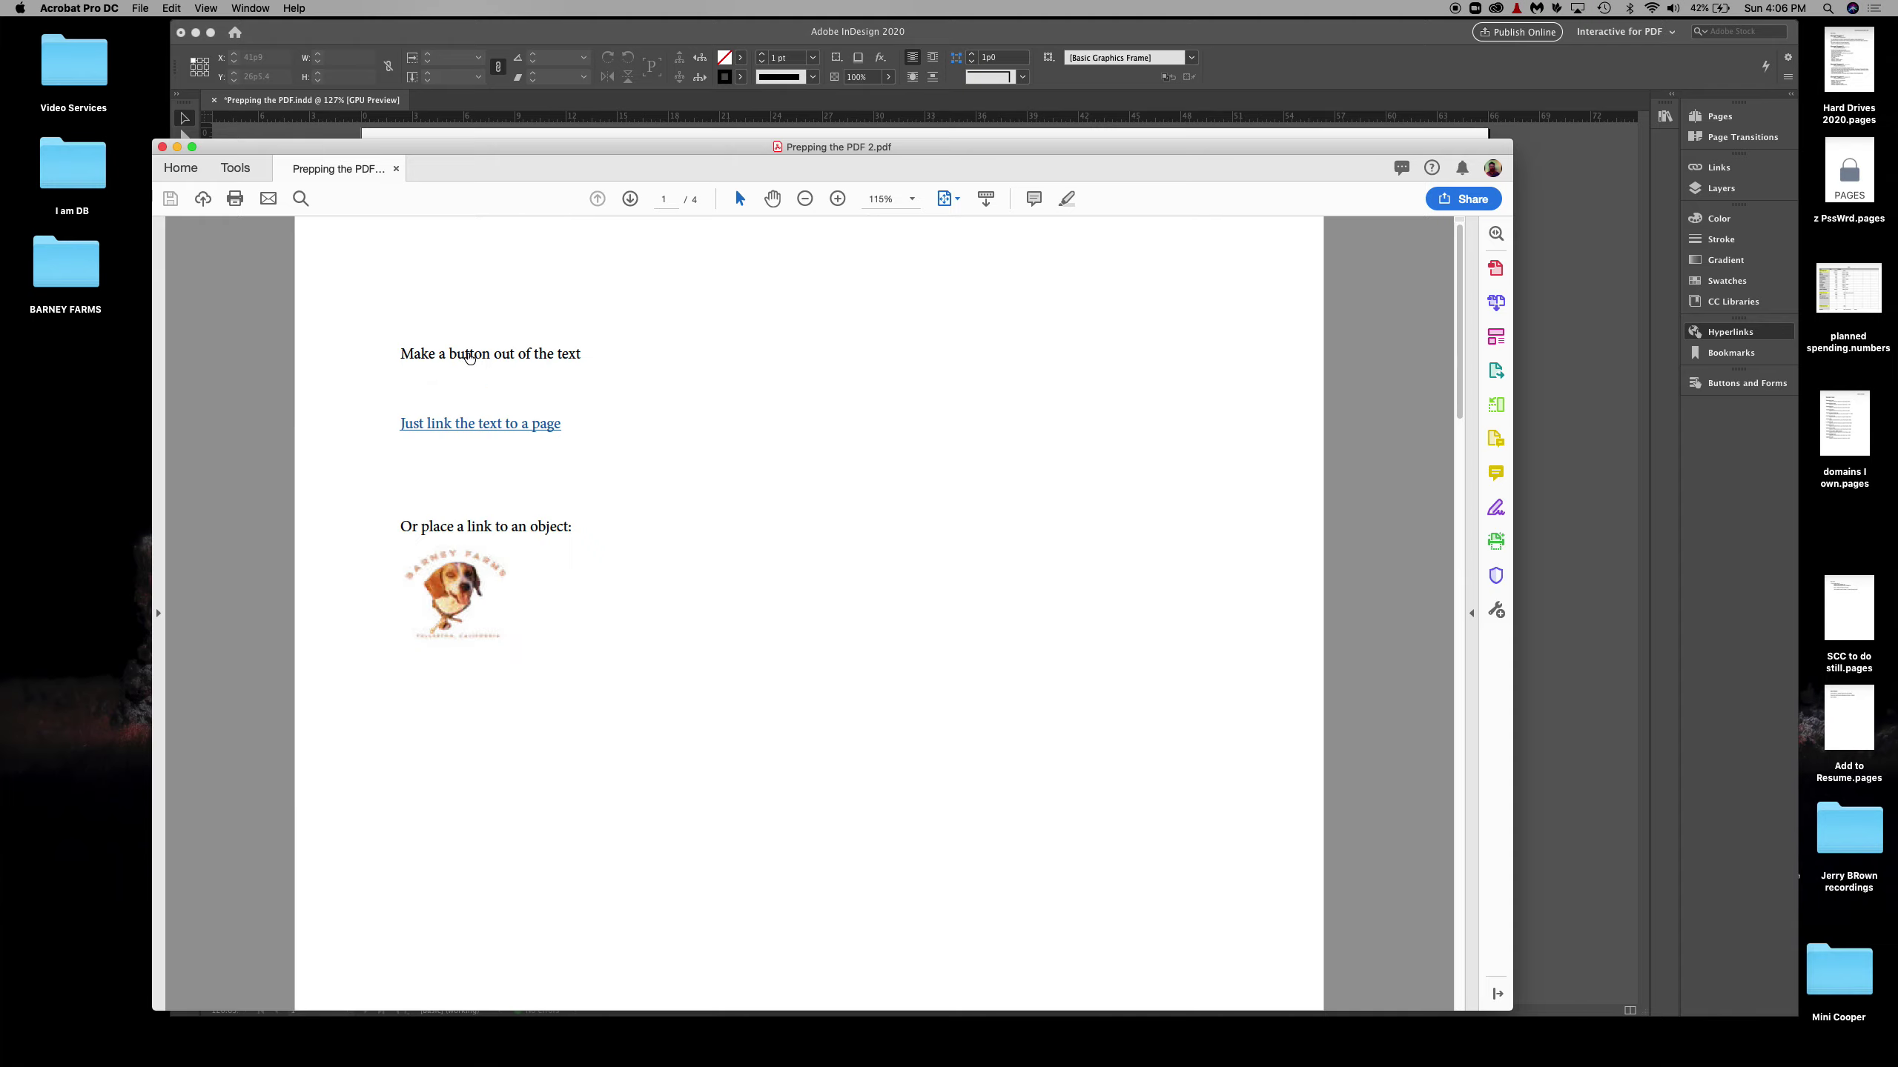
pyautogui.click(468, 357)
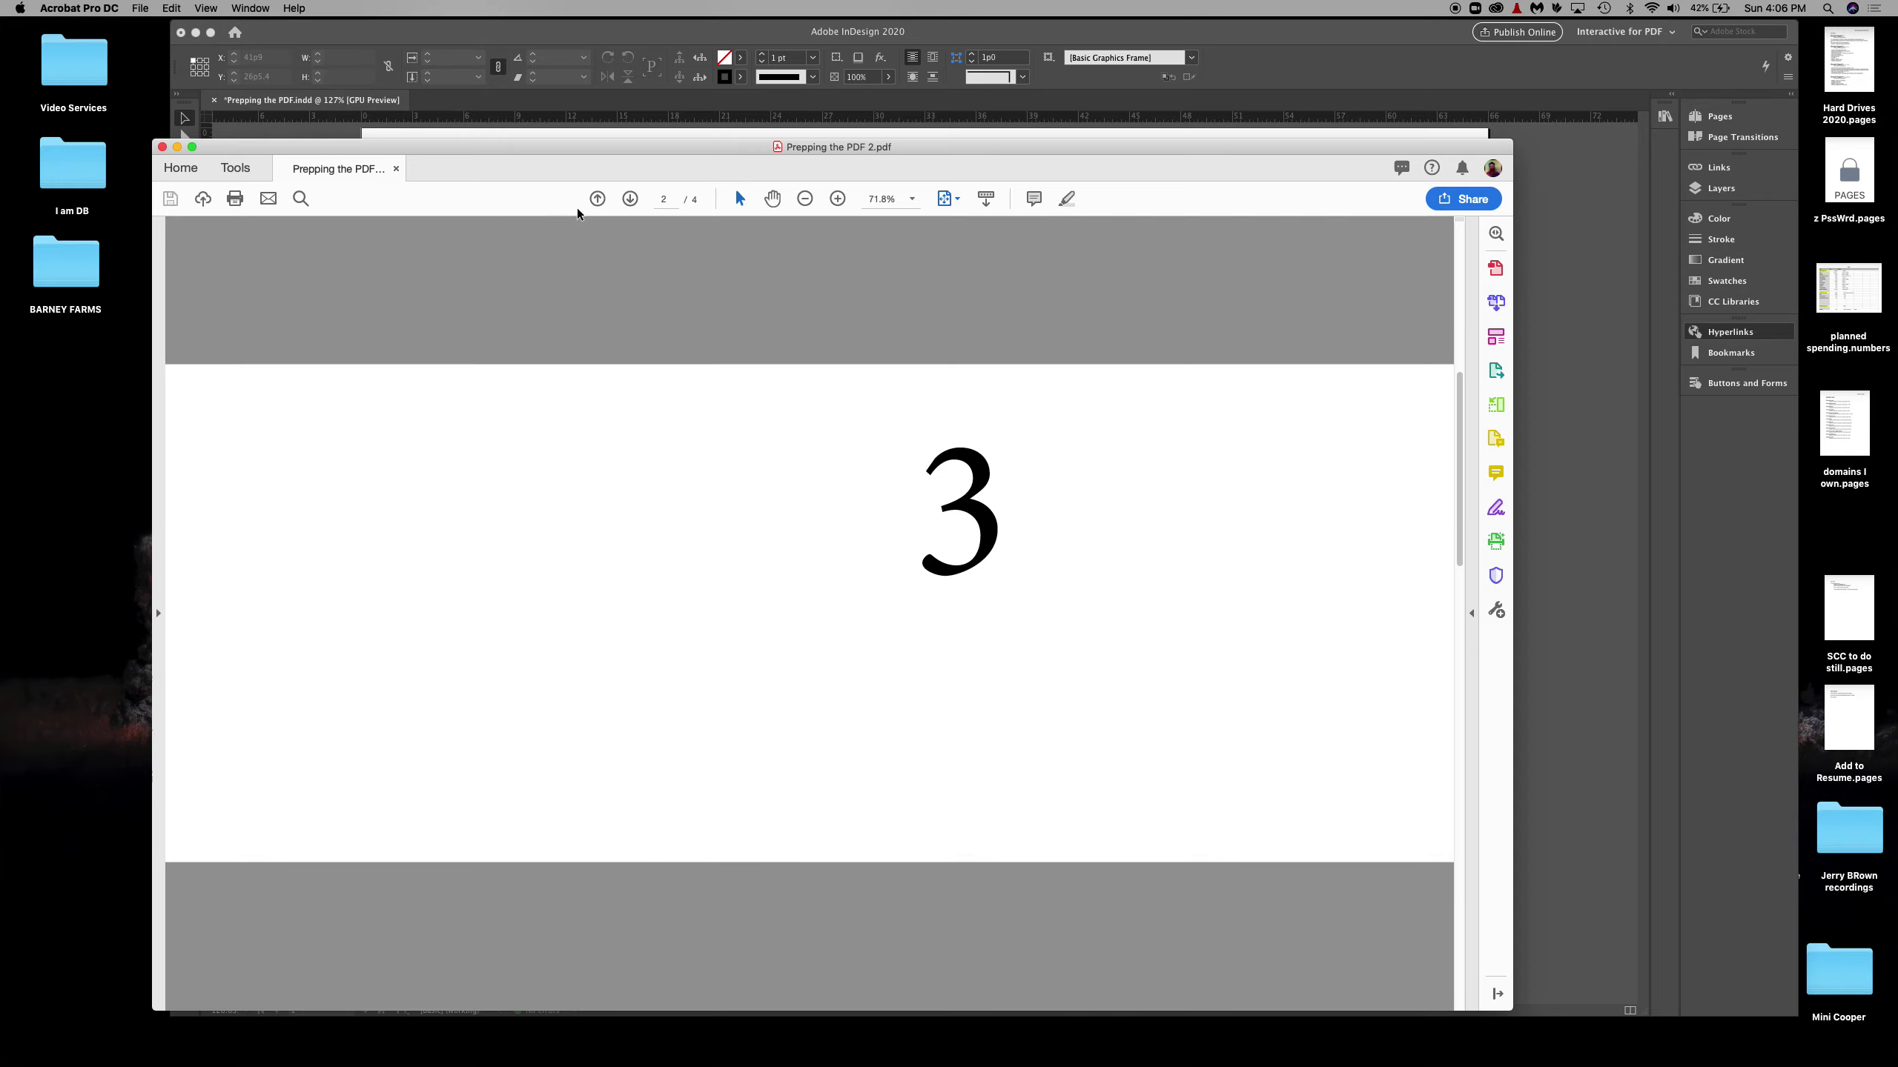
pyautogui.click(597, 199)
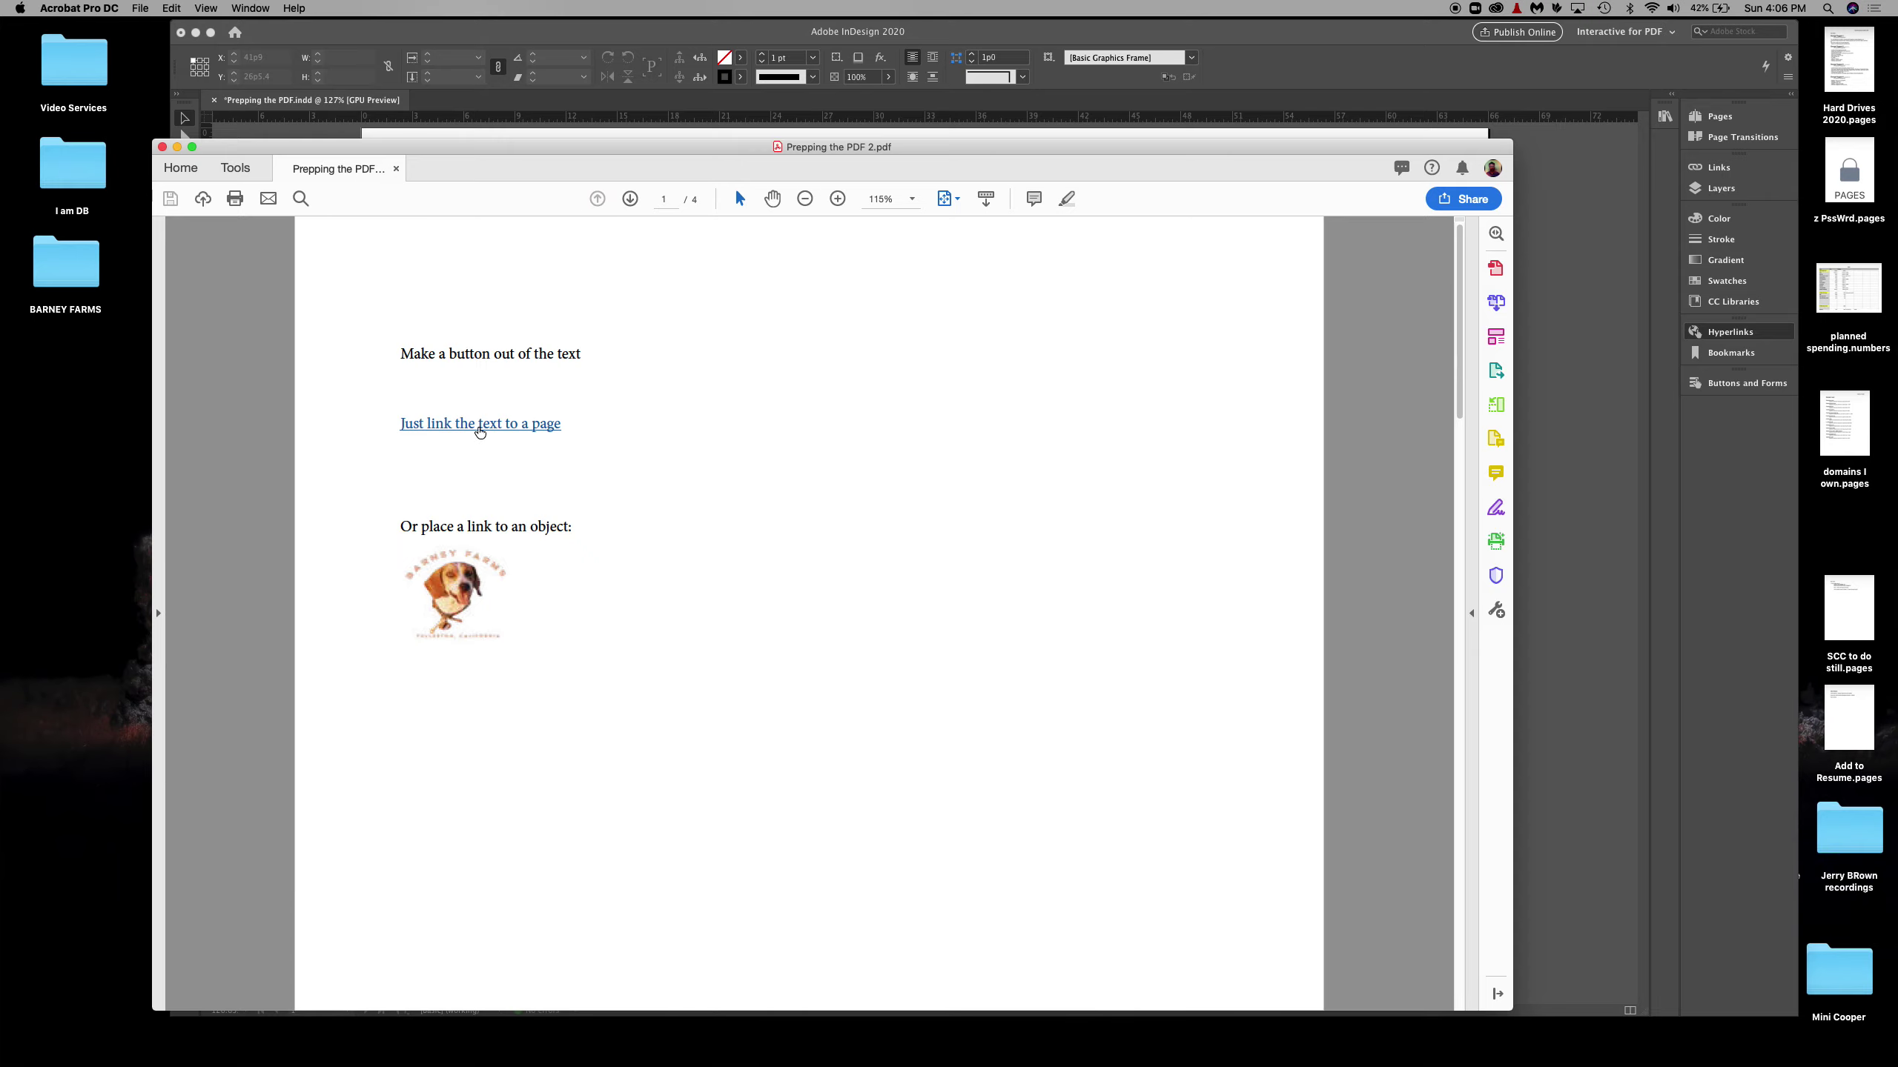
# Step: Test the 'Just link the text to a page' and logo links, returning to page 1 after each
pyautogui.click(495, 425)
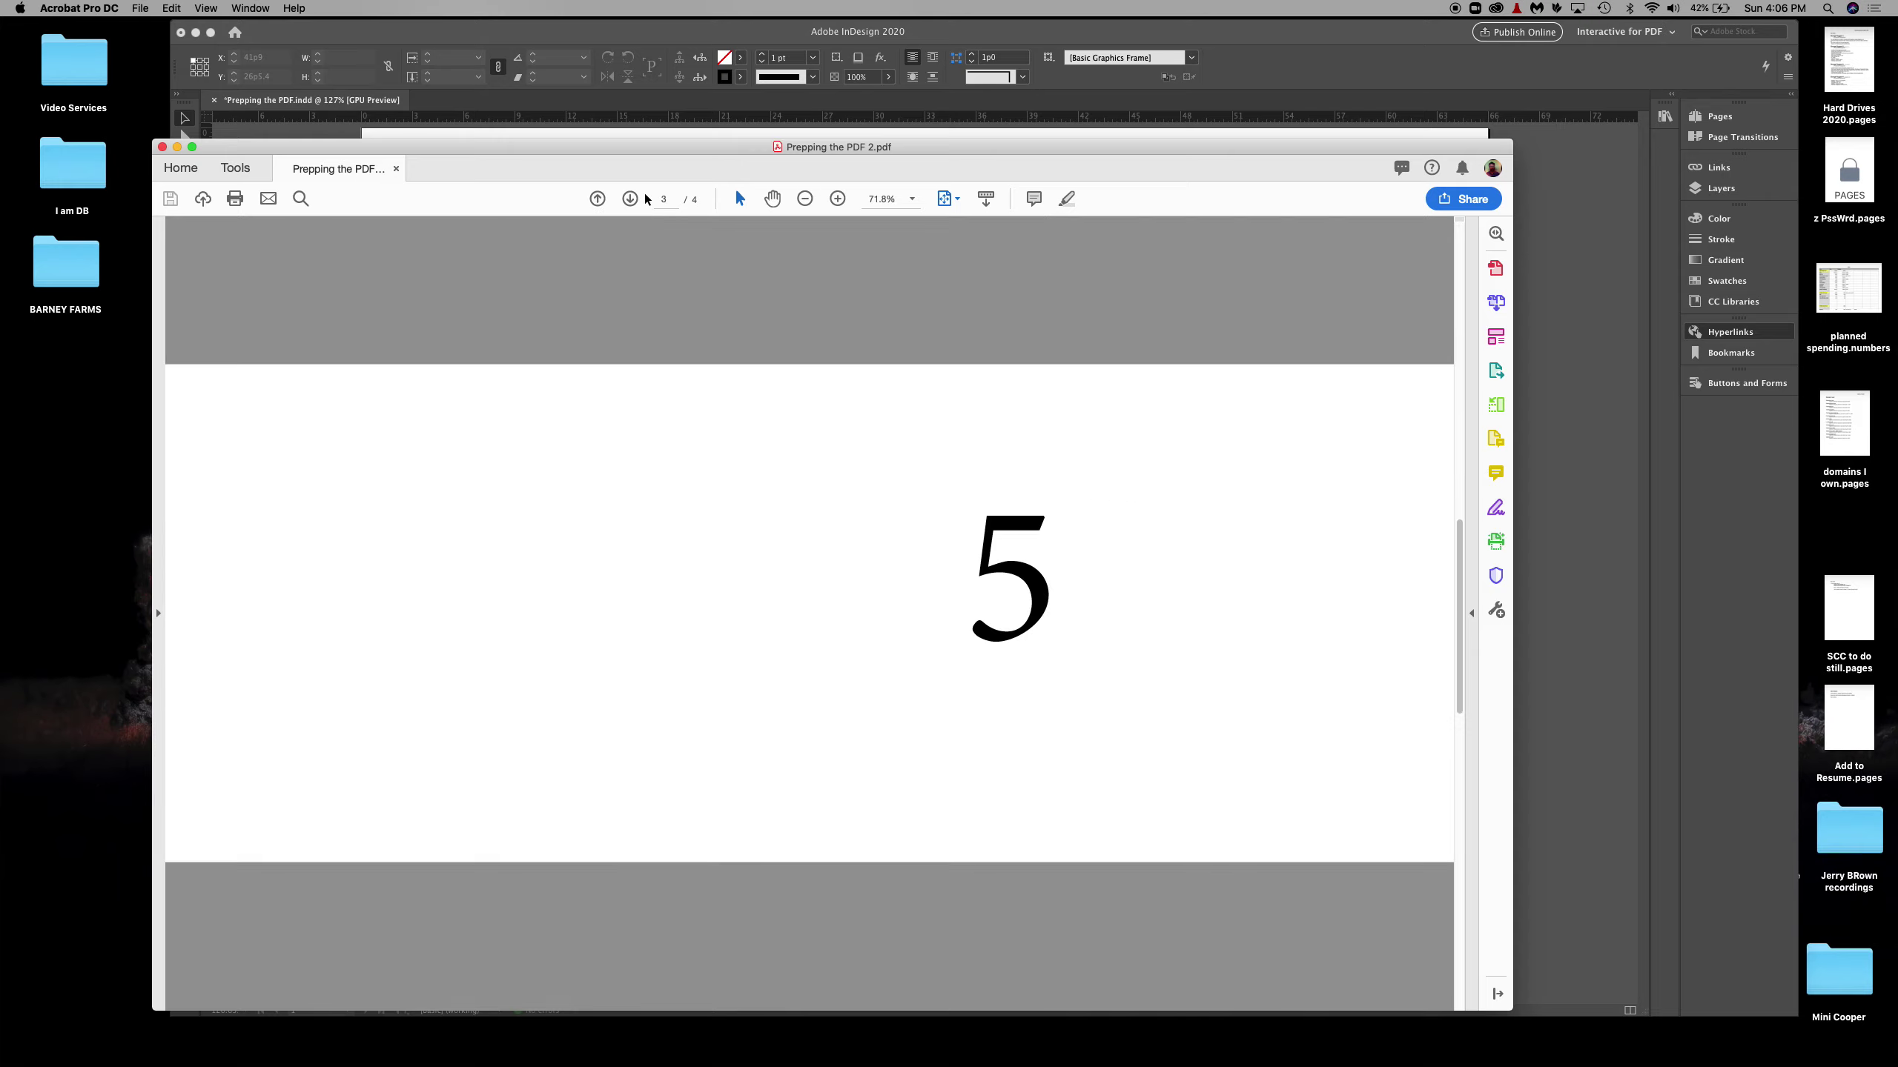
pyautogui.click(597, 198)
pyautogui.click(596, 198)
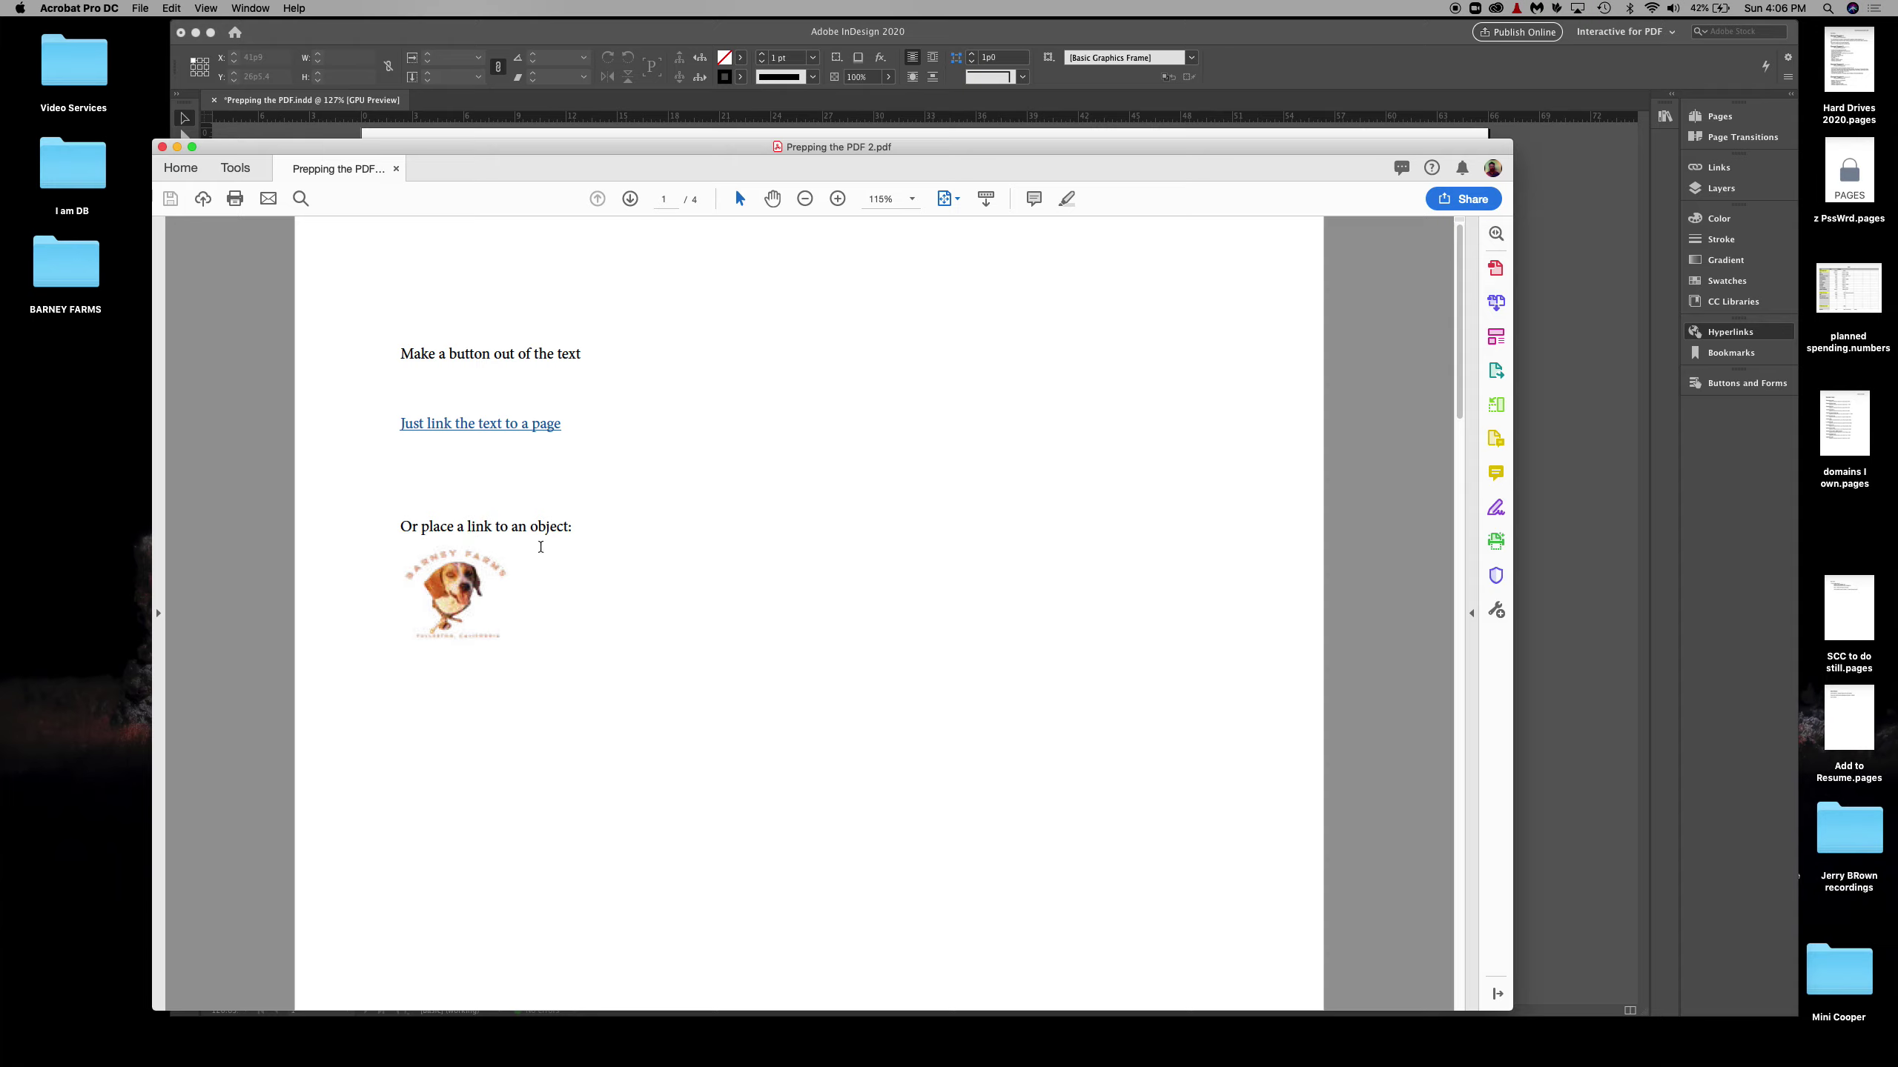
pyautogui.click(466, 594)
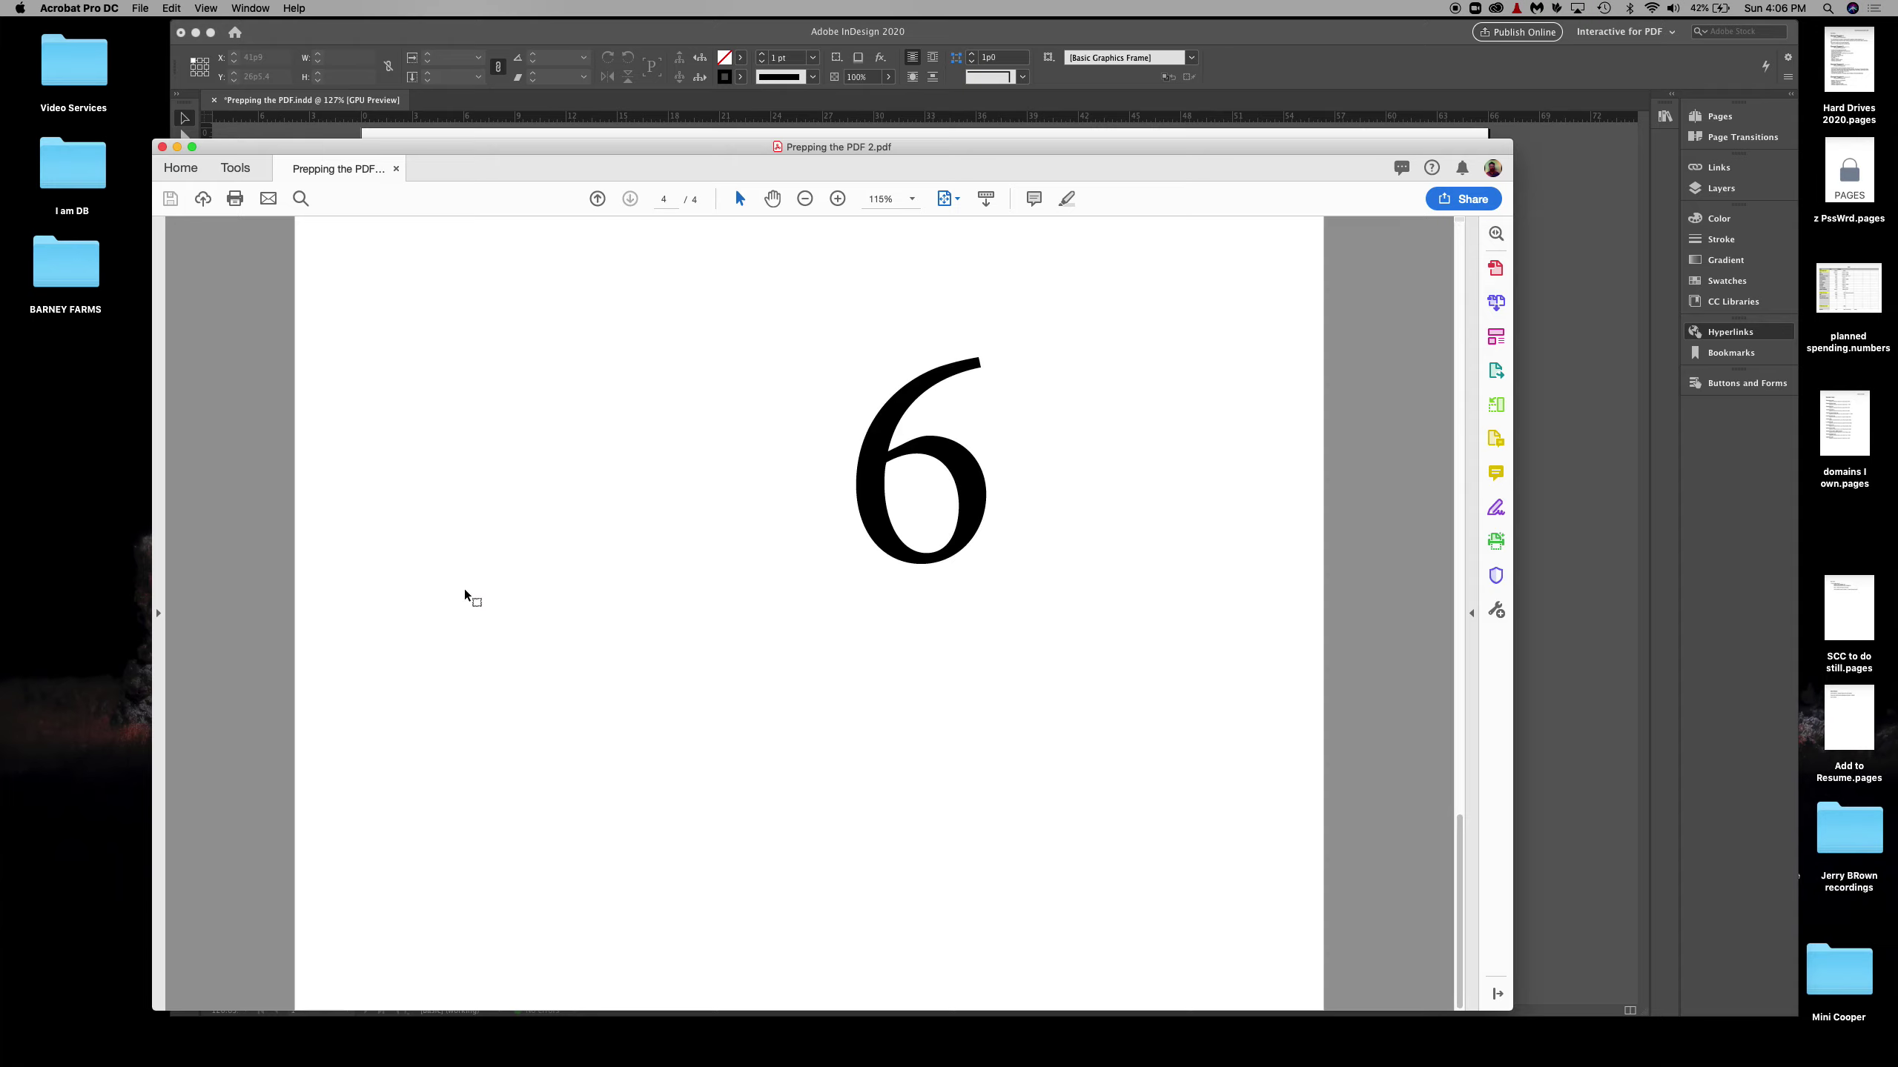
pyautogui.click(596, 199)
pyautogui.click(597, 199)
pyautogui.click(597, 198)
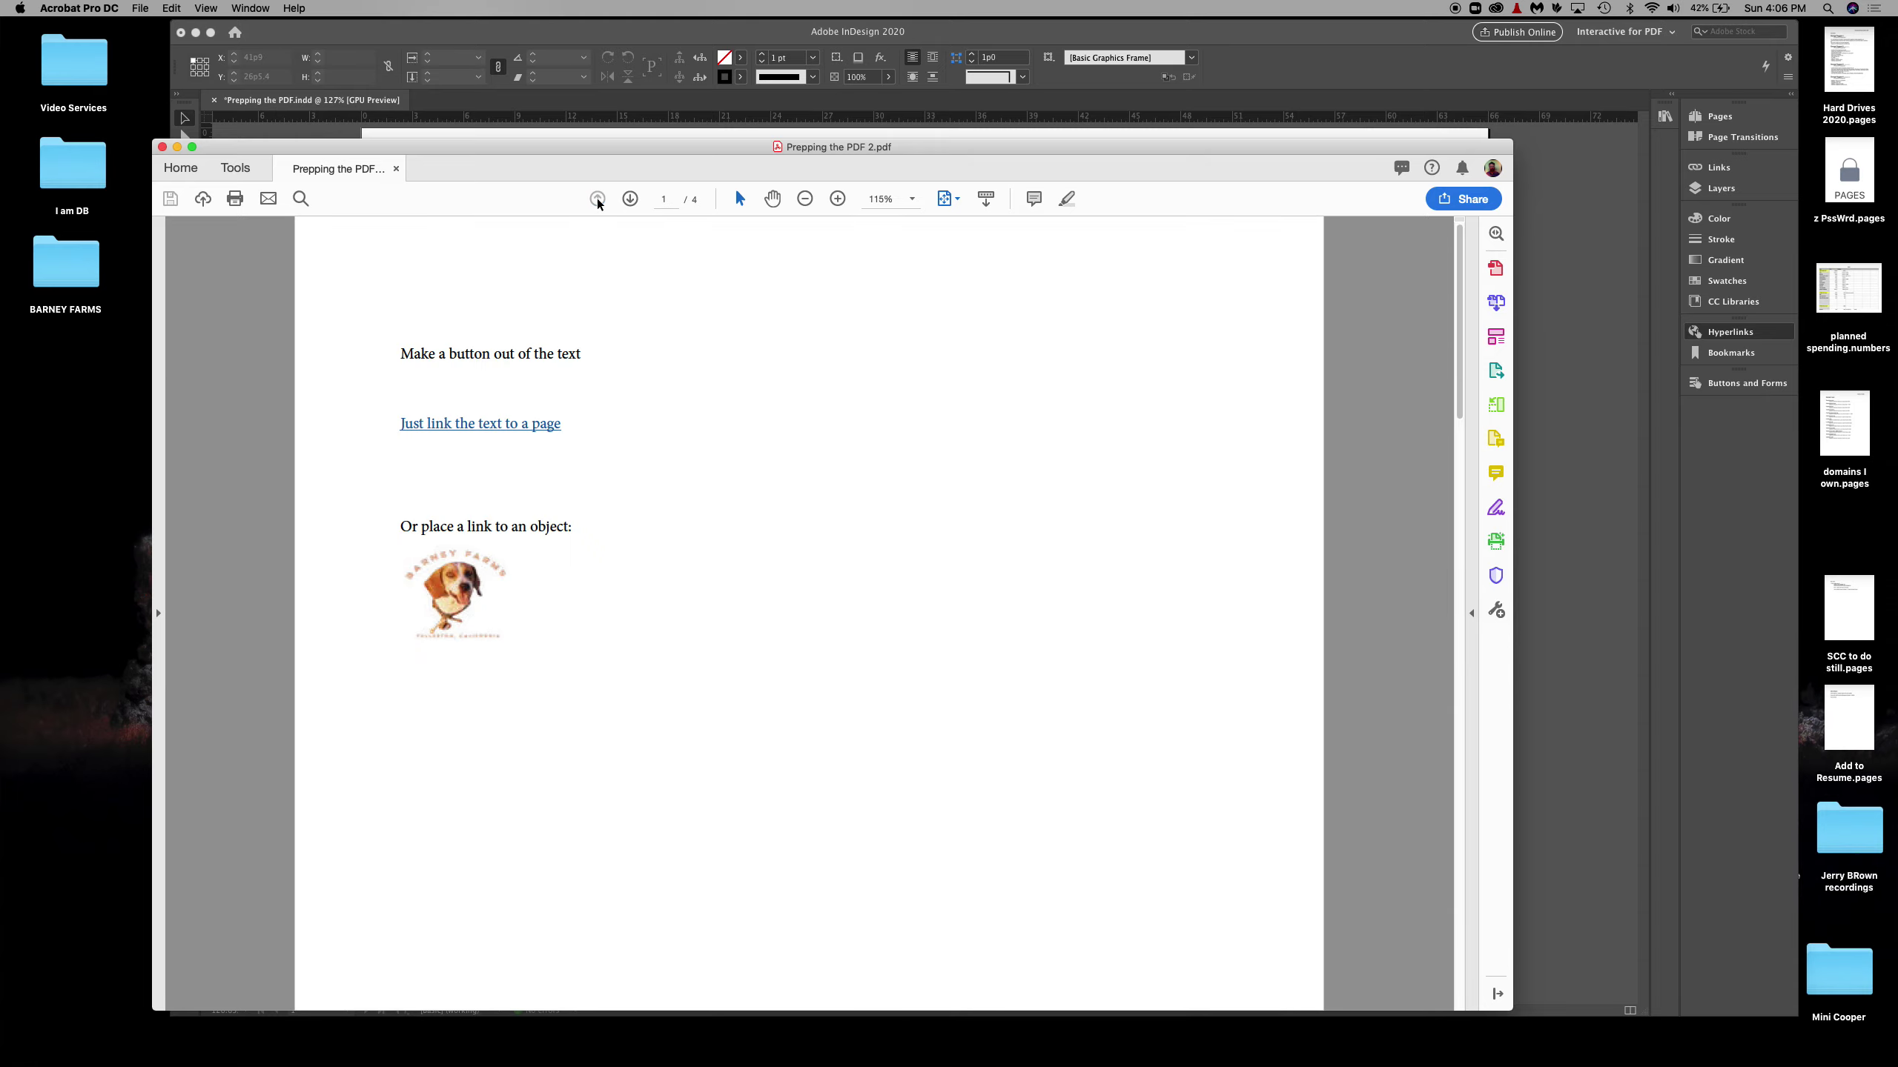
# Step: Move the Acrobat window aside and bring the InDesign window forward, shifting it left
pyautogui.moveTo(492, 155); pyautogui.dragTo(1088, 193)
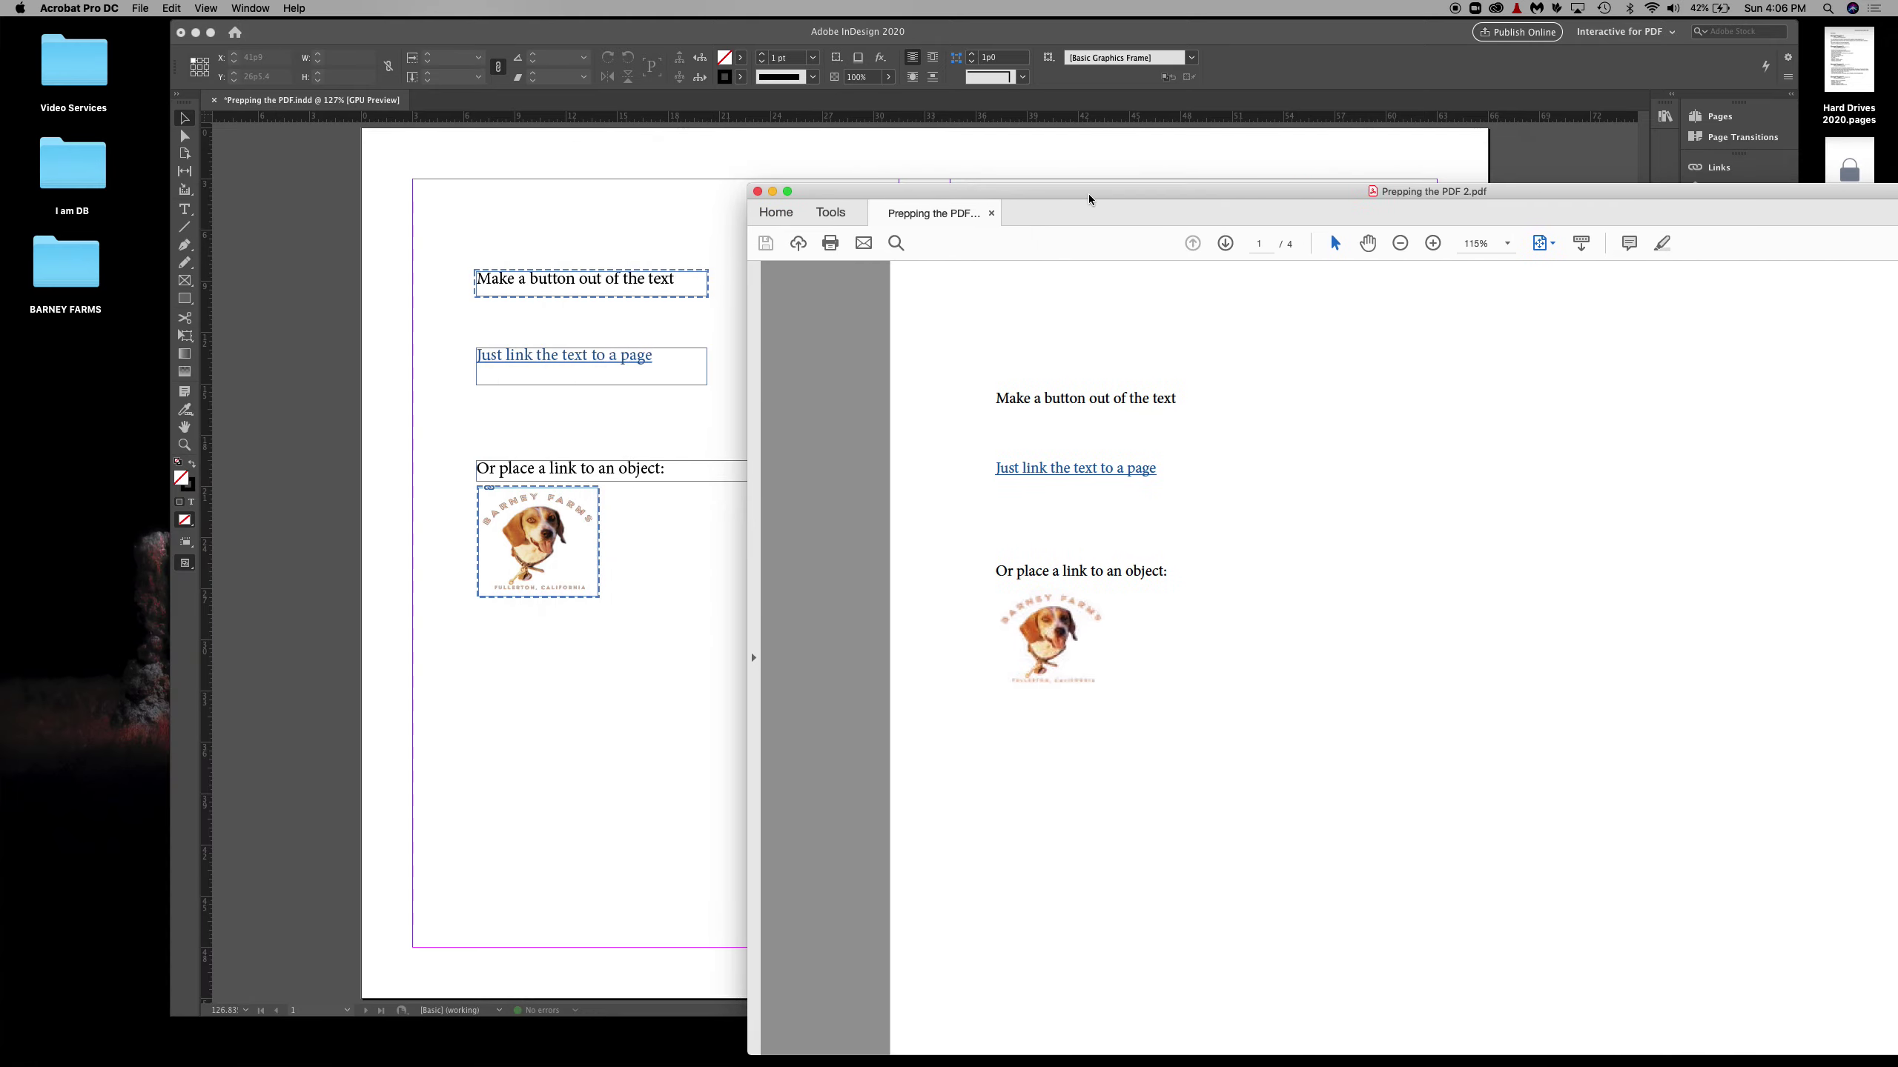
pyautogui.click(567, 221)
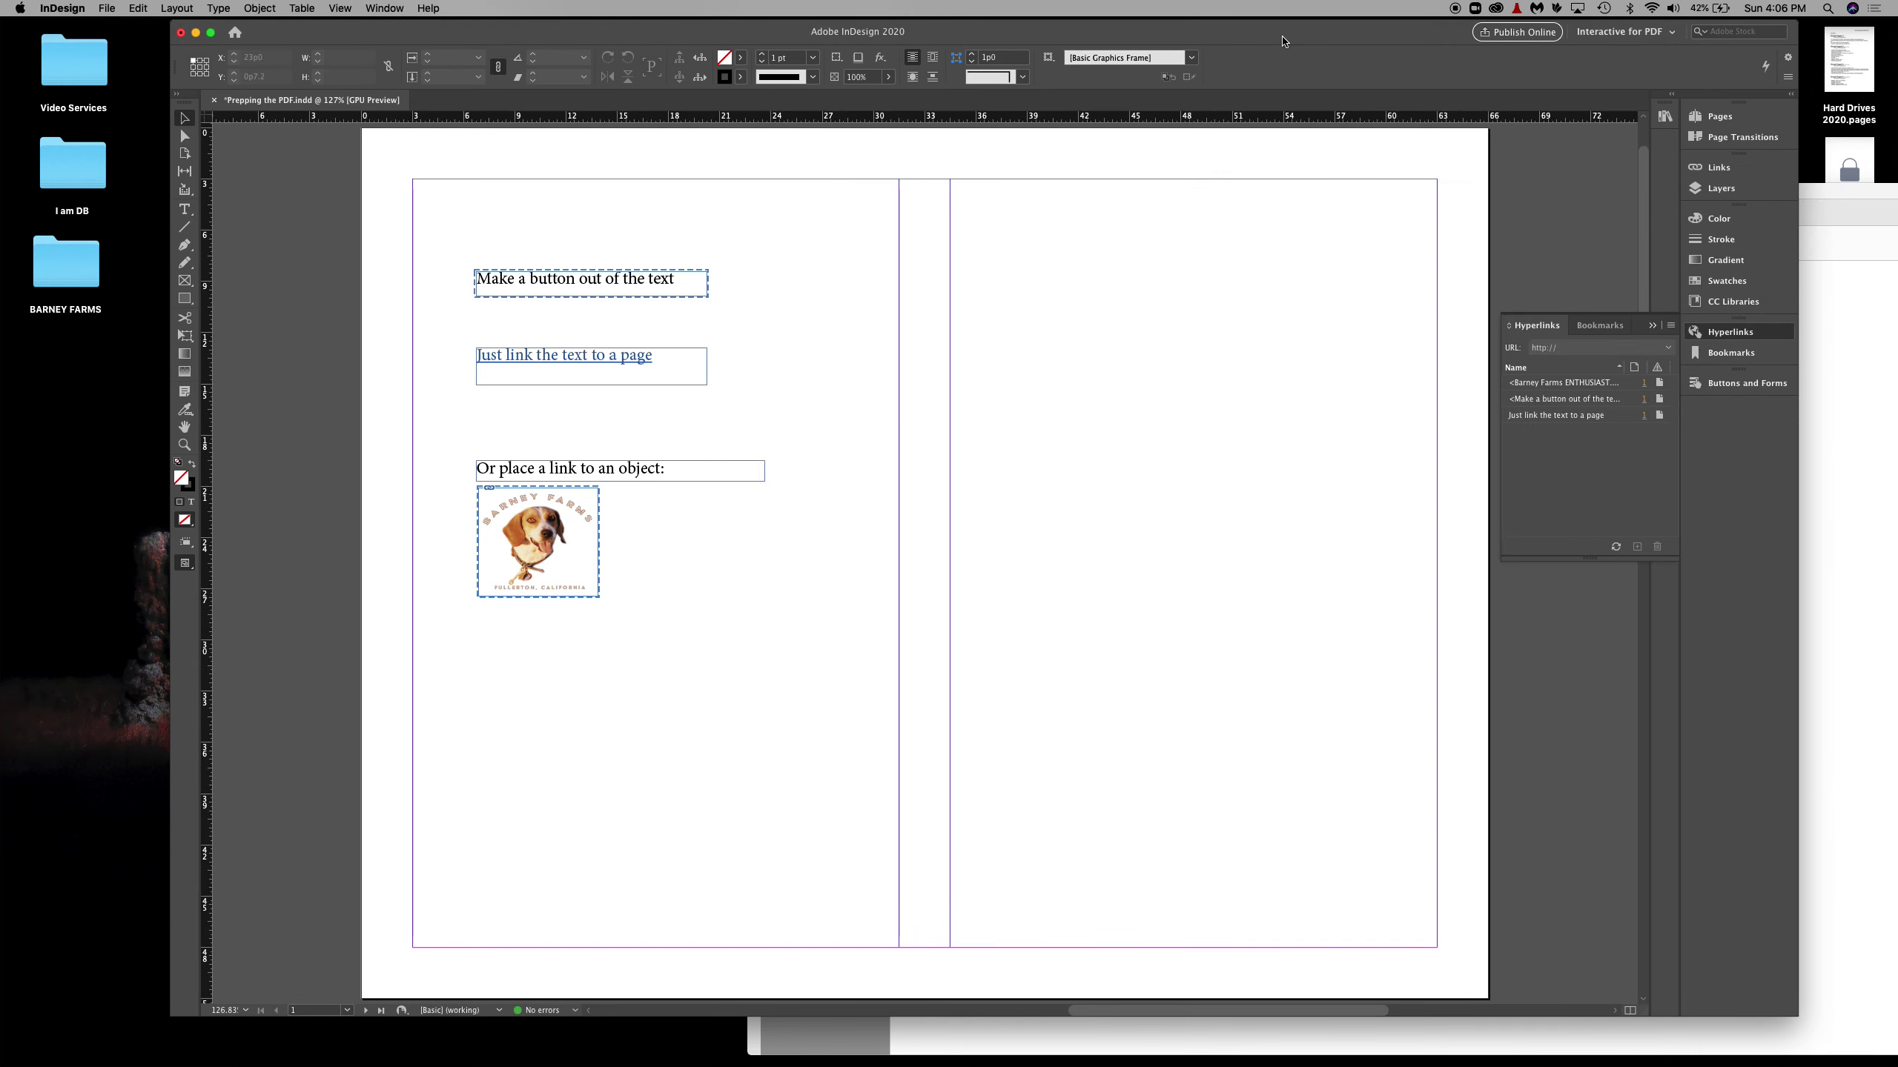
pyautogui.moveTo(1270, 36); pyautogui.dragTo(1123, 36)
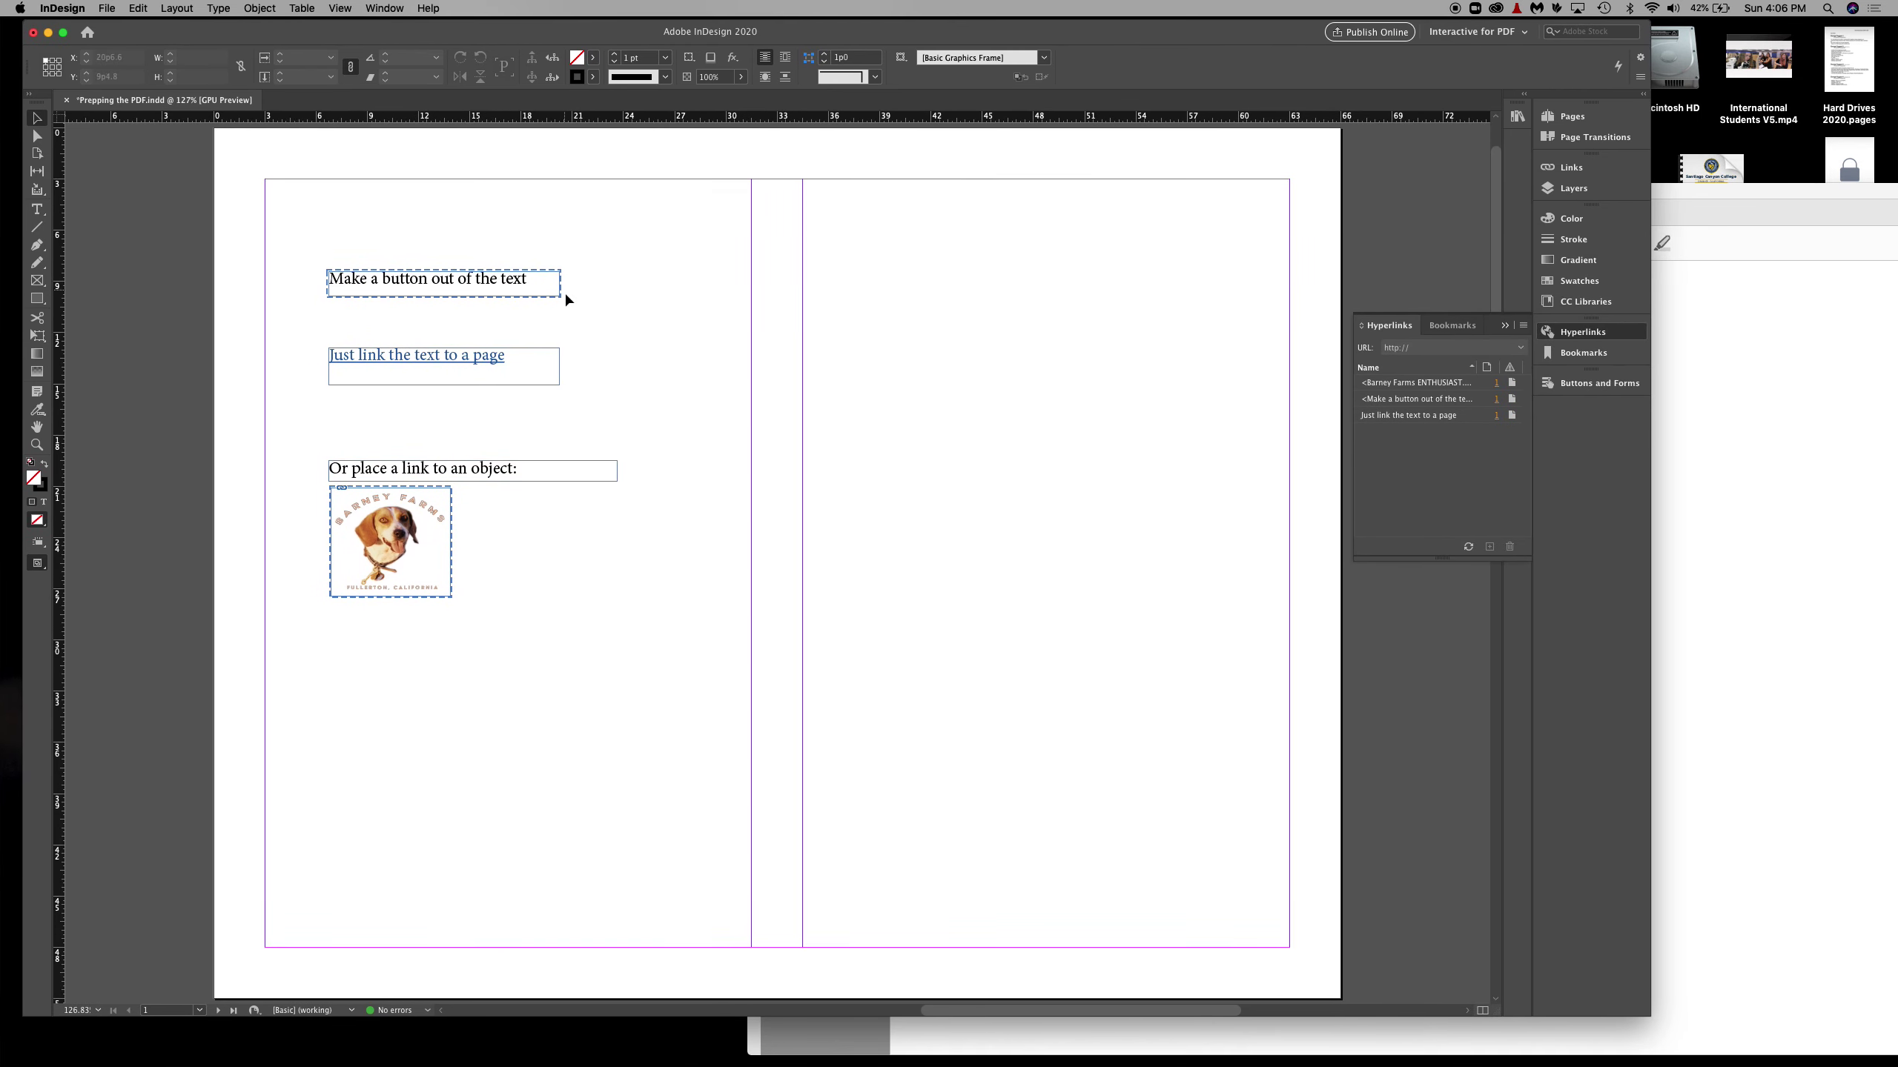